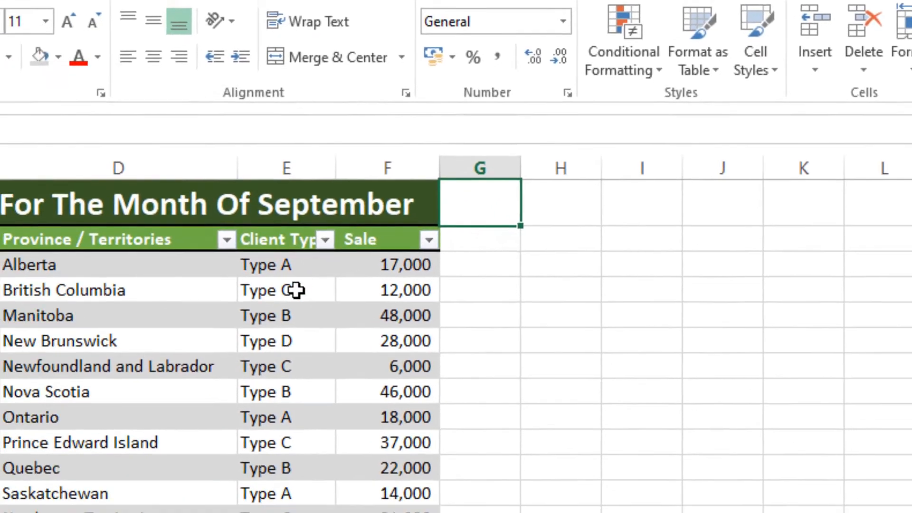
# Start a Duplicate Values conditional formatting rule on all the entries in the Client Name column
pyautogui.click(148, 372)
pyautogui.hotkey('ctrl', 'a')
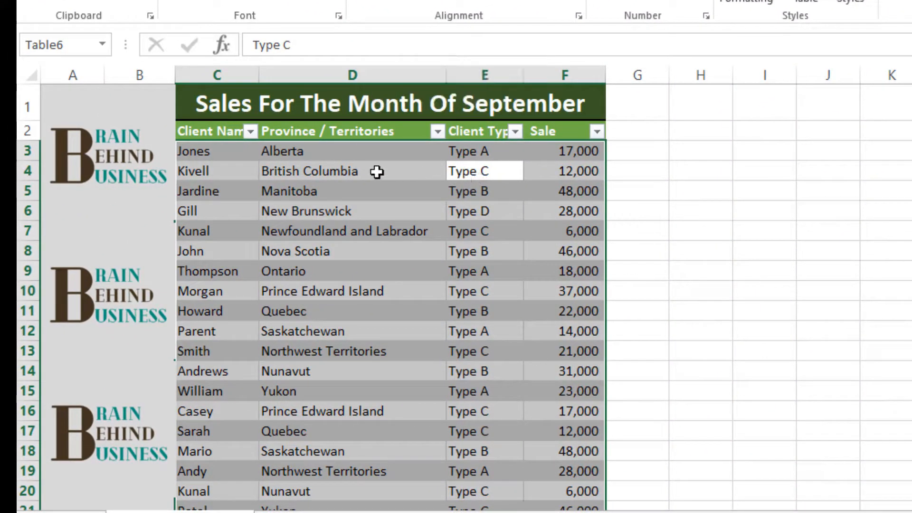
pyautogui.click(239, 152)
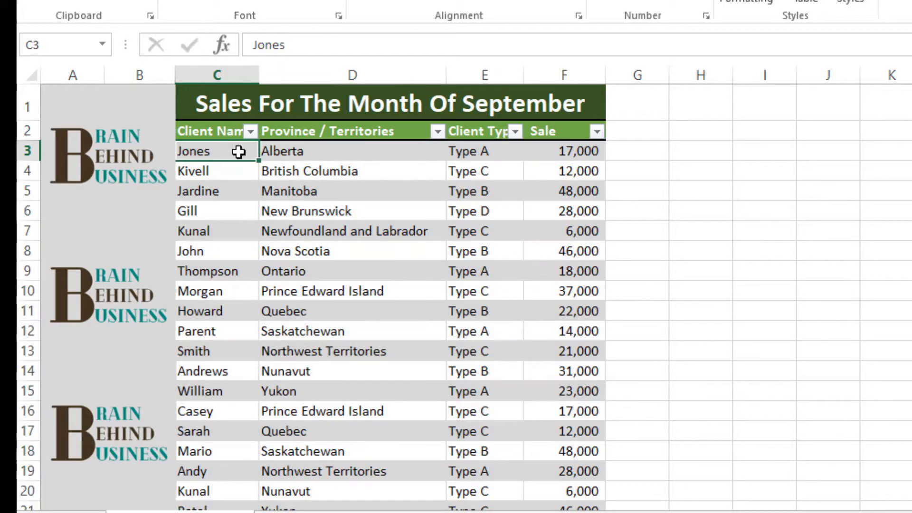
pyautogui.moveTo(239, 151); pyautogui.dragTo(217, 475)
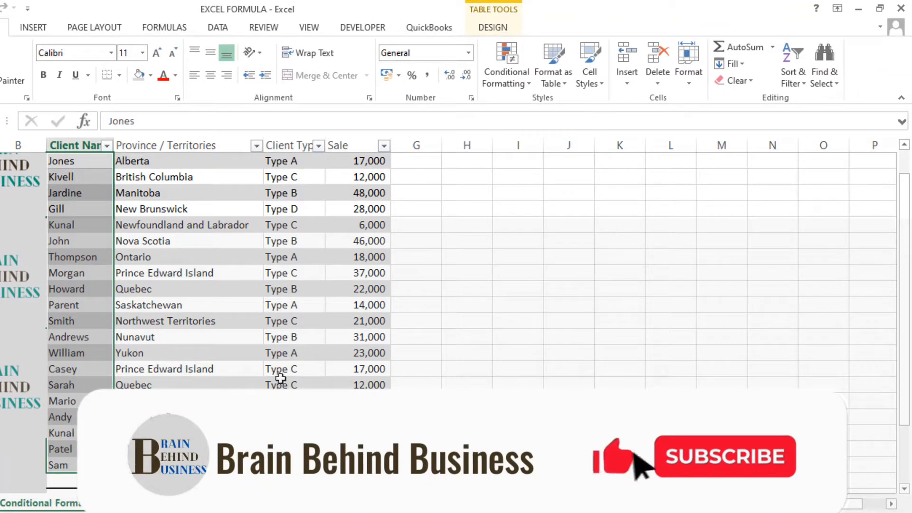
pyautogui.scroll(1, 904, 176)
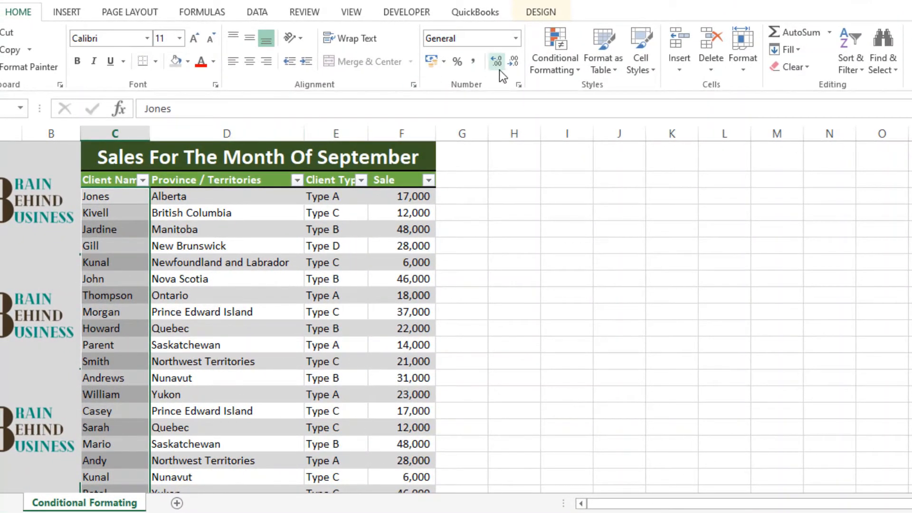
pyautogui.click(555, 69)
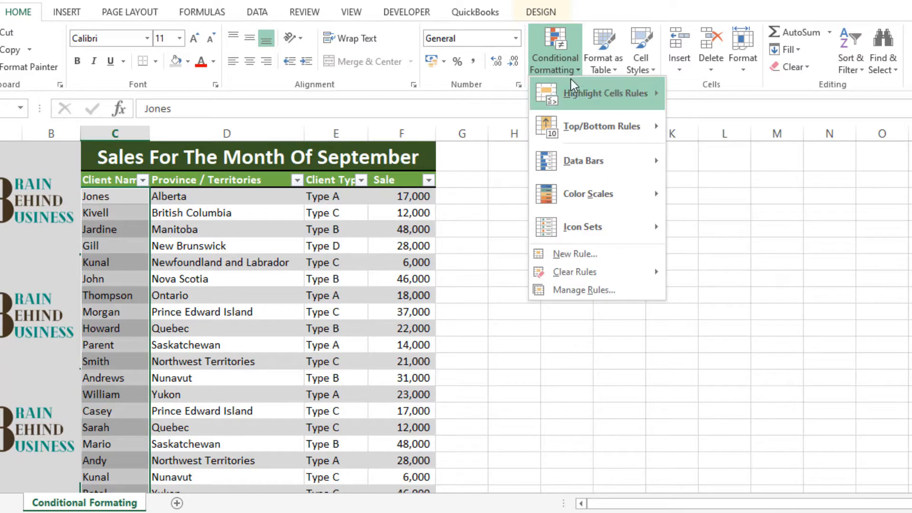
pyautogui.moveTo(586, 93)
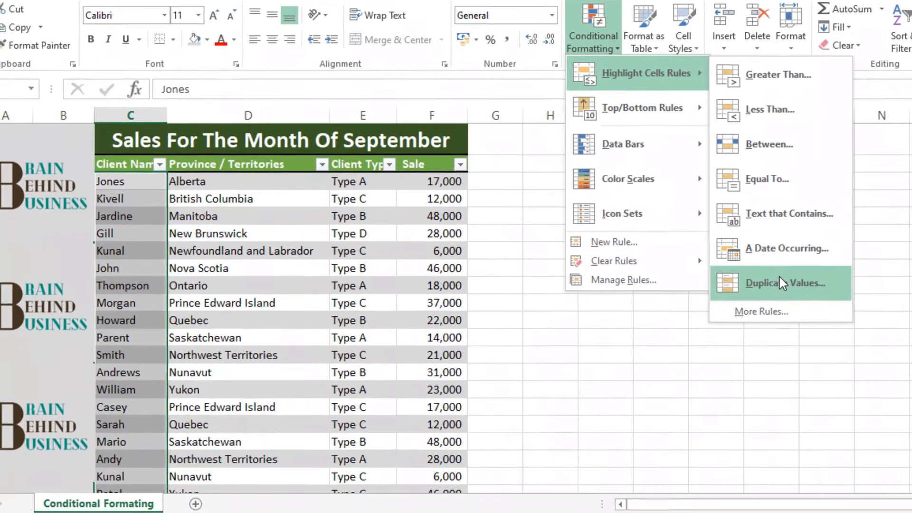
pyautogui.click(732, 290)
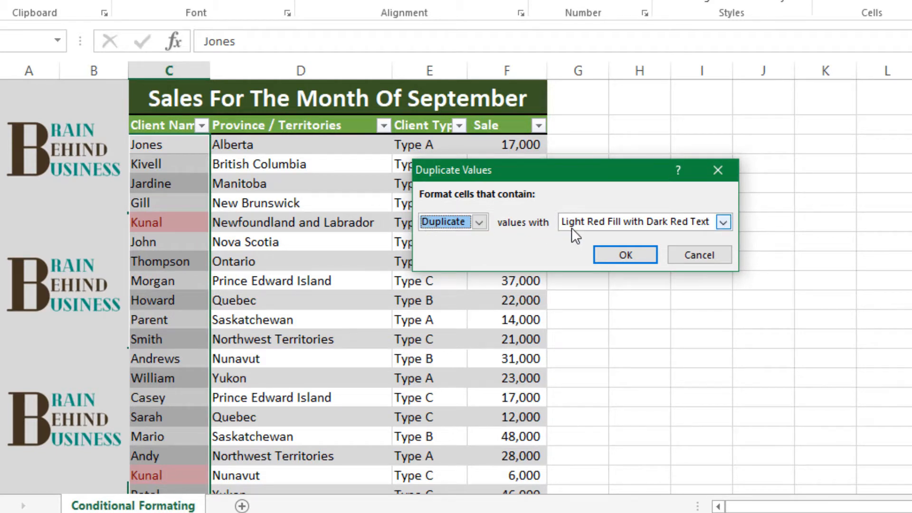
# Try Yellow Fill with Dark Yellow Text and Light Red Fill as the highlight format for duplicate client names
pyautogui.click(615, 220)
pyautogui.click(603, 253)
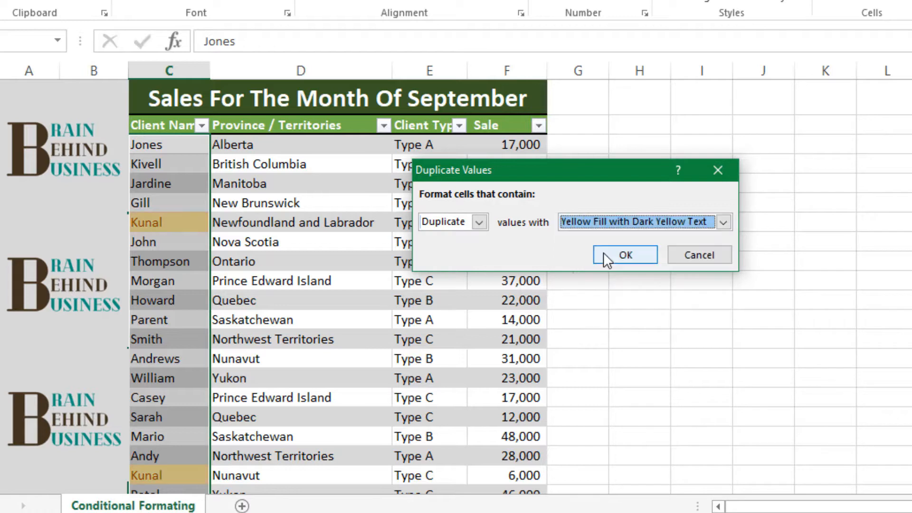
pyautogui.click(619, 224)
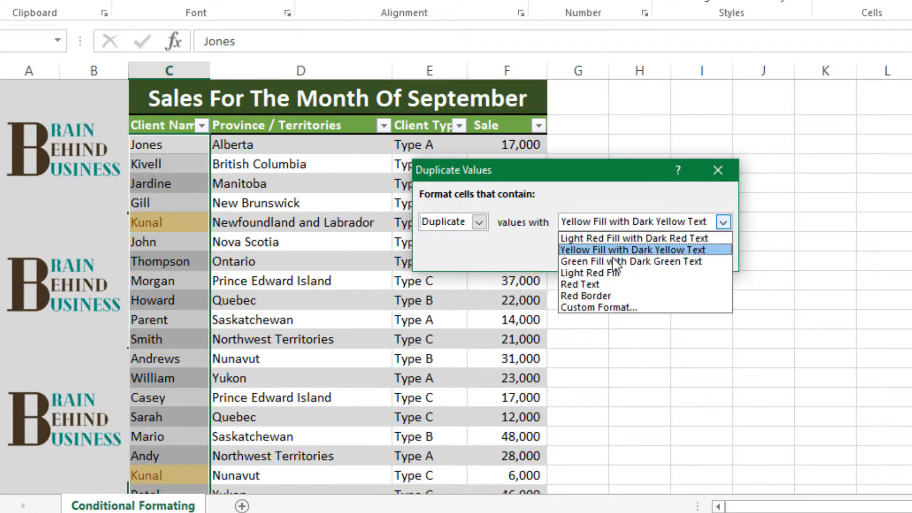
pyautogui.click(608, 273)
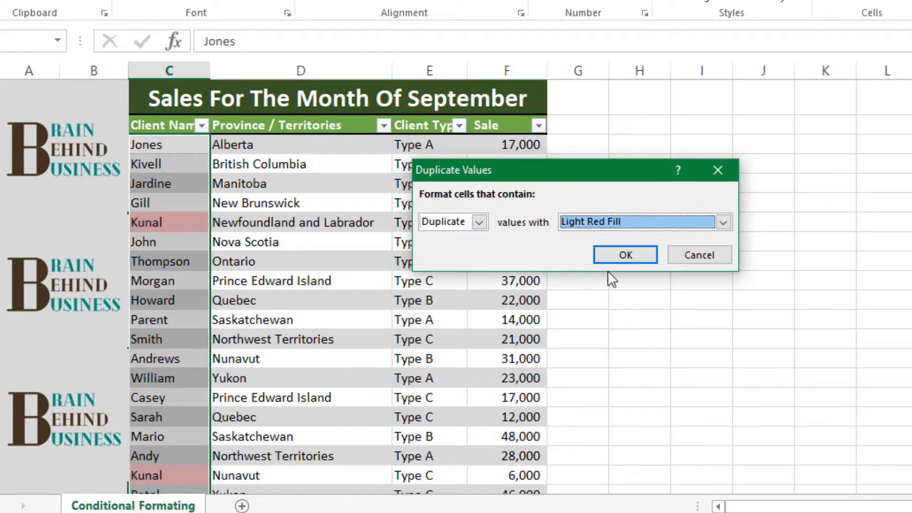
# Set the rule to highlight Unique client names with Green Fill with Dark Green Text and apply it
pyautogui.click(642, 226)
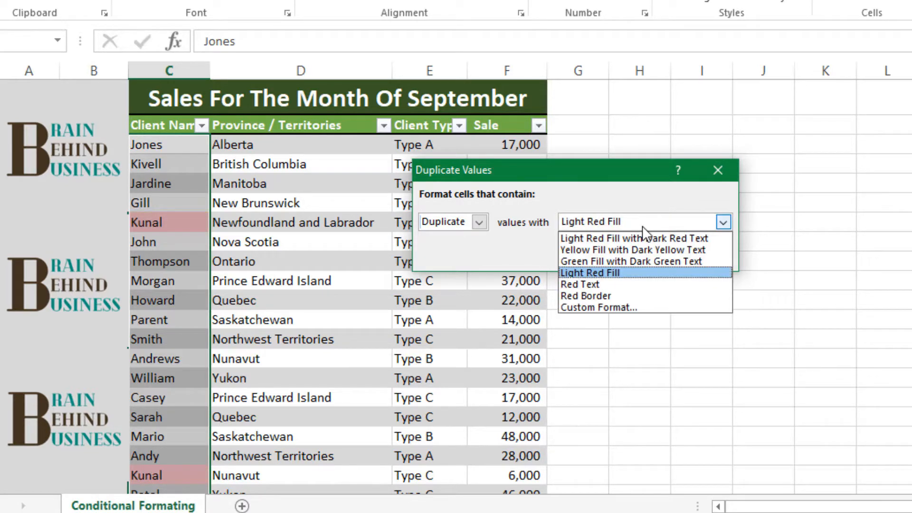
pyautogui.click(625, 261)
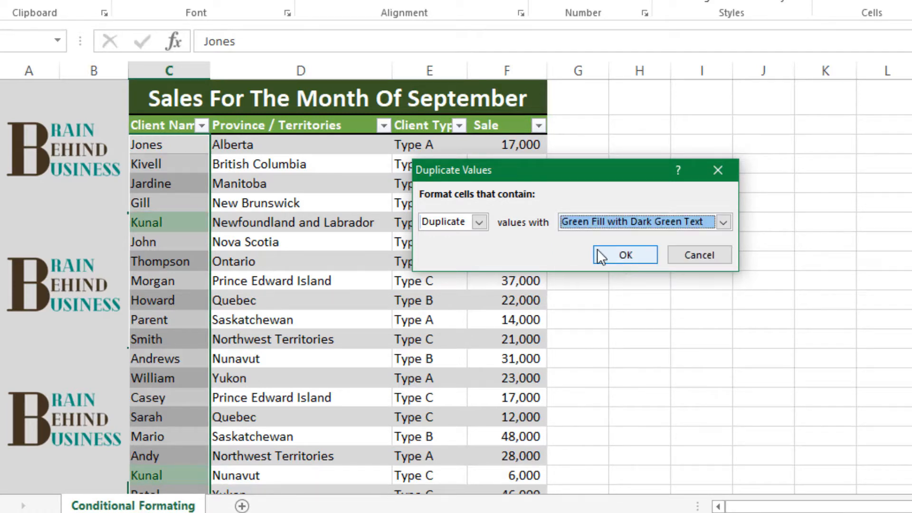
pyautogui.click(480, 221)
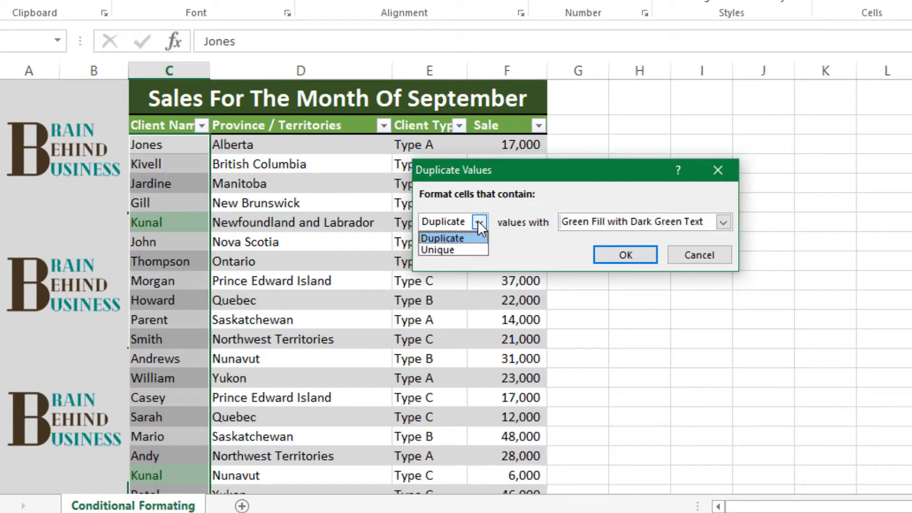
pyautogui.click(466, 249)
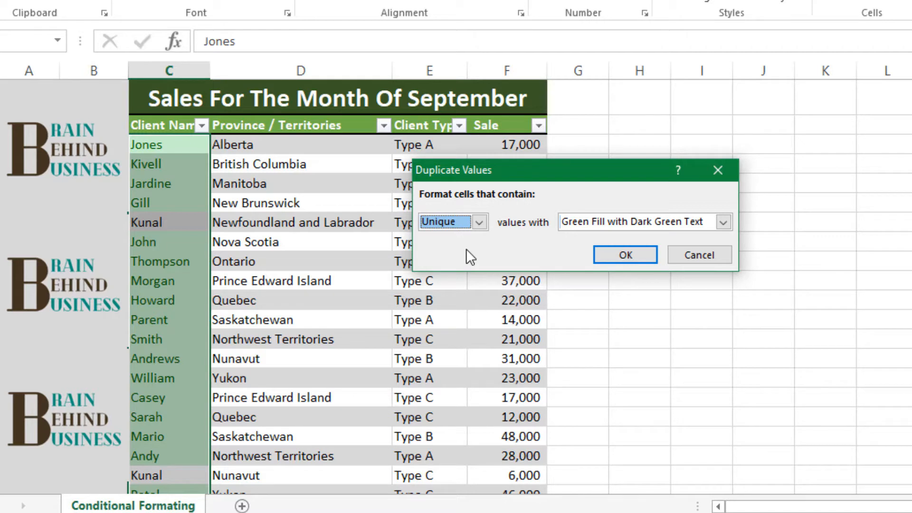
pyautogui.click(622, 256)
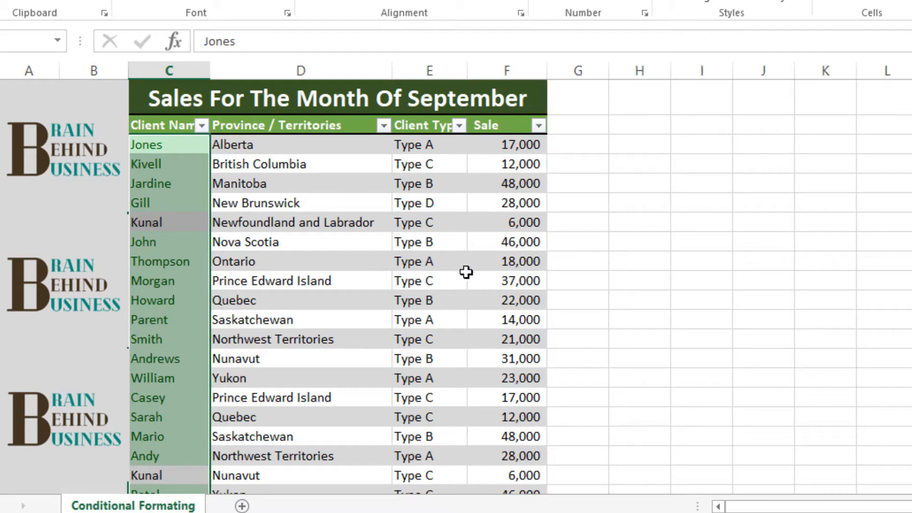
# Replace the client name in cell C12 with the client name used in the New Brunswick row
pyautogui.click(180, 316)
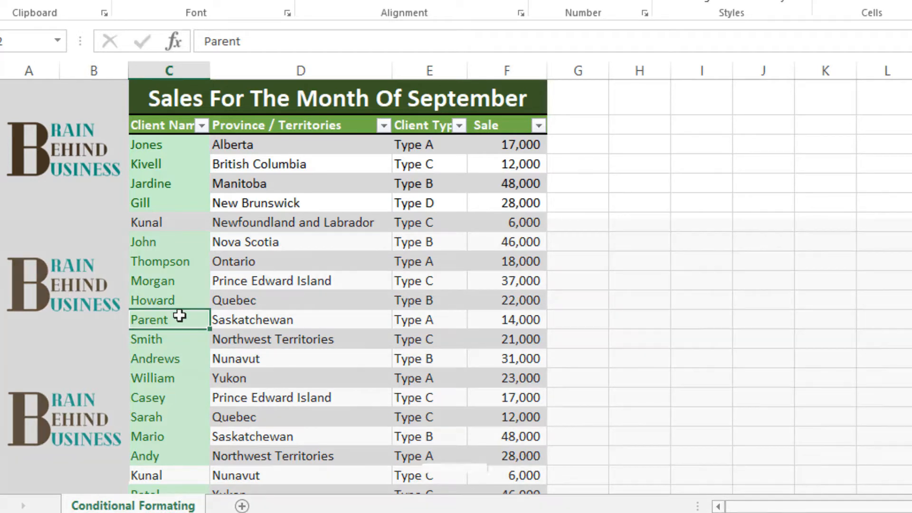
pyautogui.write('gill')
pyautogui.press('Return')
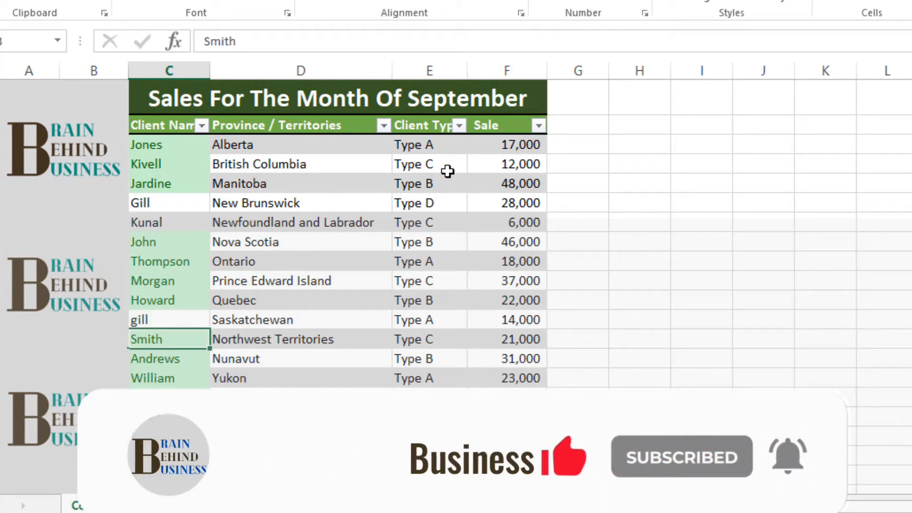
# Preview a Greater Than 40000 rule with Light Red Fill with Dark Red Text on the Sale column, and dismiss it
pyautogui.click(497, 145)
pyautogui.hotkey('ctrl', 'shift', 'Down')
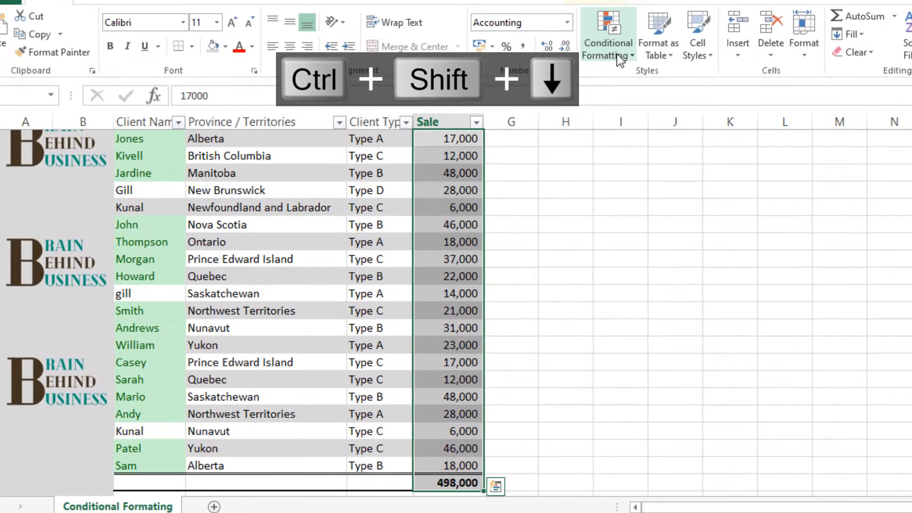
pyautogui.click(633, 49)
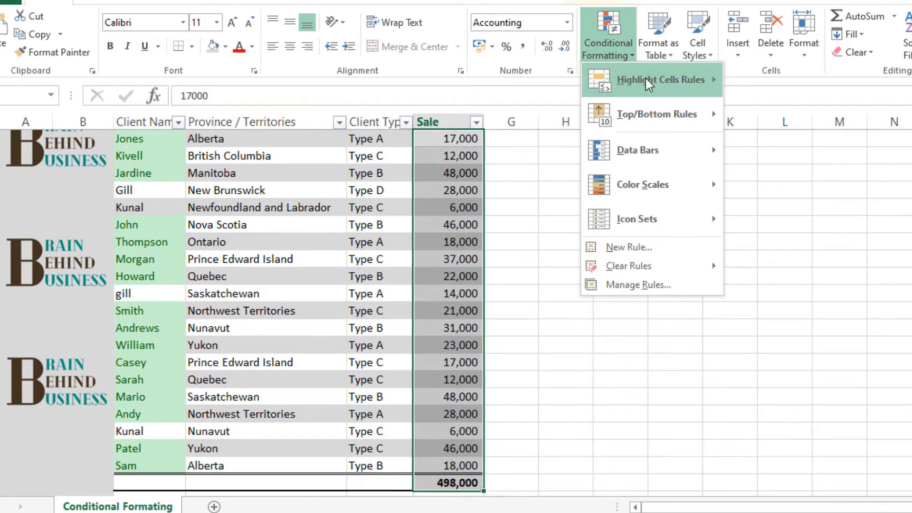
pyautogui.moveTo(645, 76)
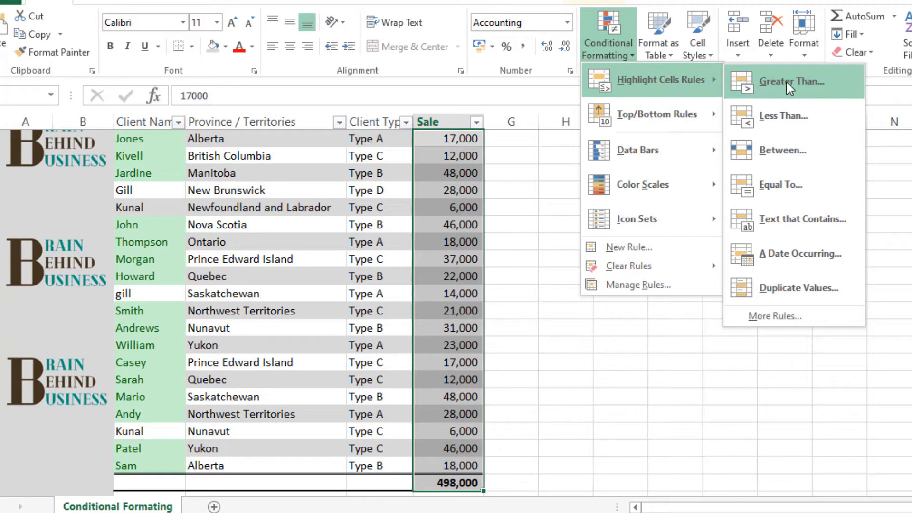
pyautogui.click(816, 79)
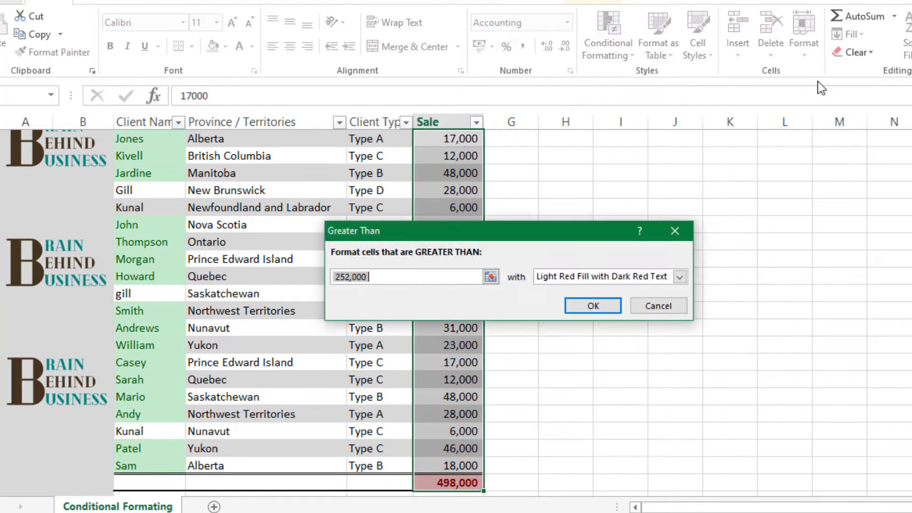
pyautogui.write('40000')
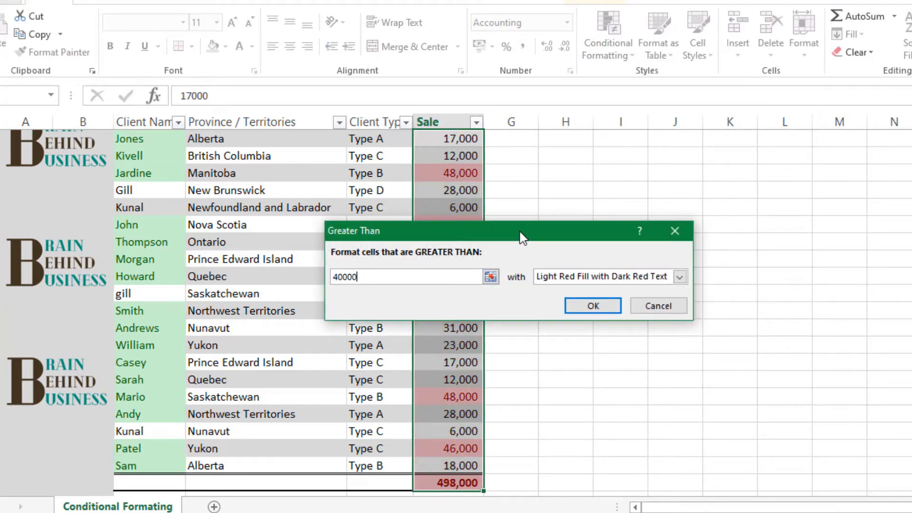
pyautogui.moveTo(522, 237); pyautogui.dragTo(722, 244)
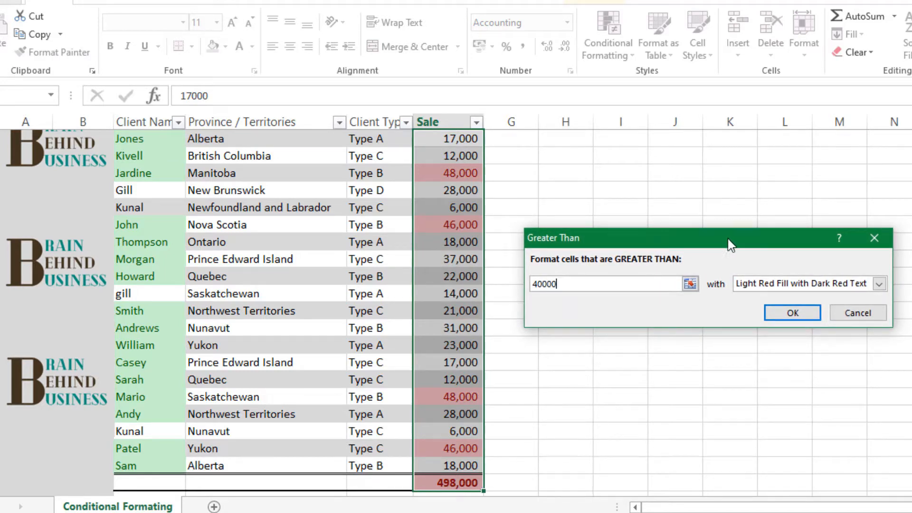
pyautogui.click(857, 312)
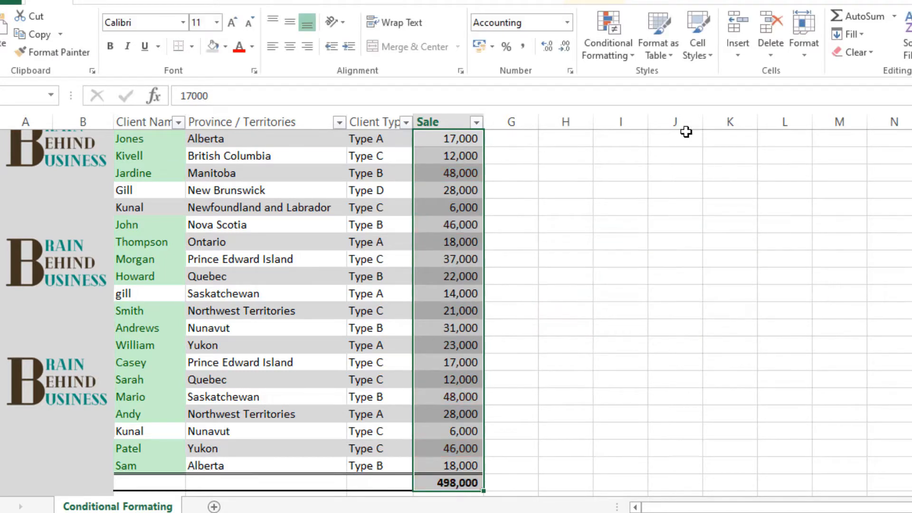
pyautogui.click(612, 42)
pyautogui.moveTo(638, 74)
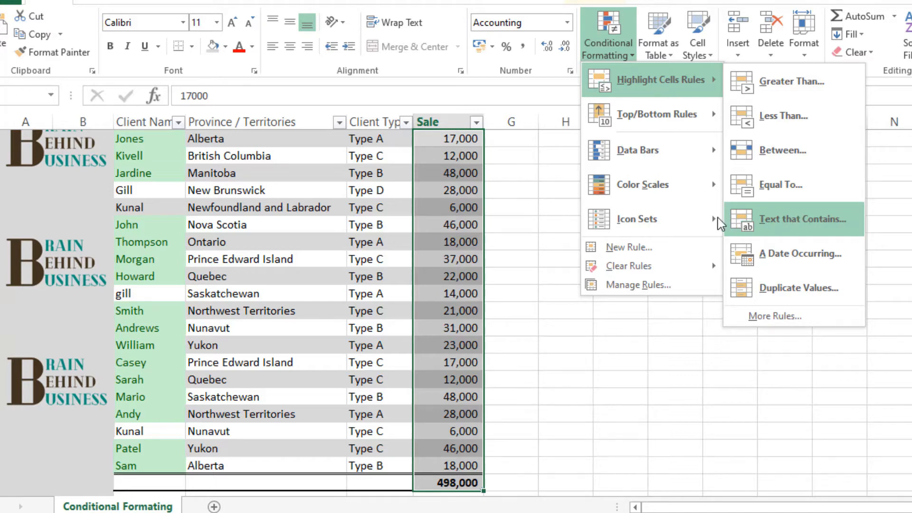
pyautogui.click(385, 123)
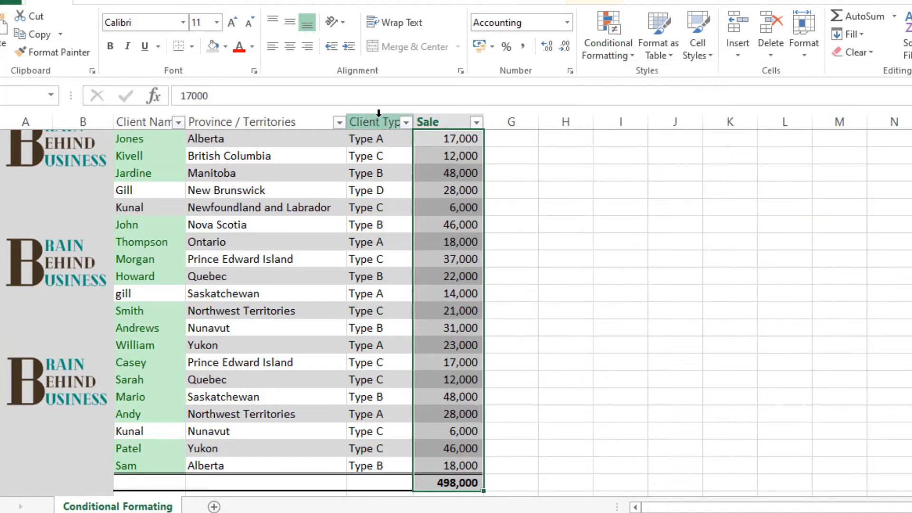
# Preview a Text That Contains rule for "type b" with Light Red Fill with Dark Red Text on the Client Type entries, and dismiss it
pyautogui.click(377, 139)
pyautogui.moveTo(377, 139); pyautogui.dragTo(370, 460)
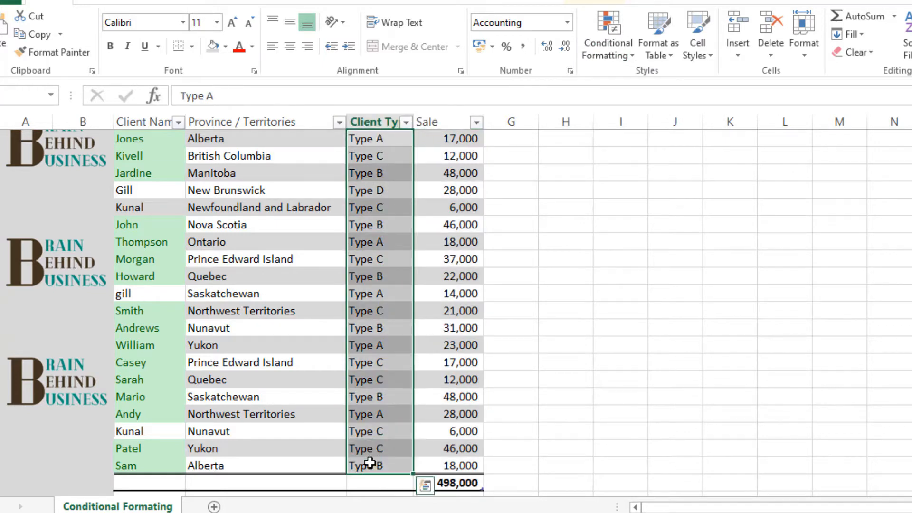
pyautogui.click(601, 47)
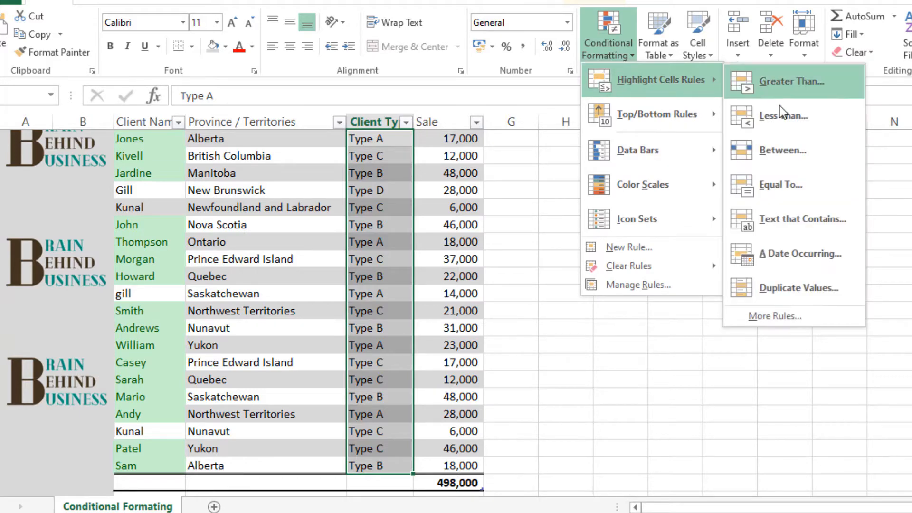
pyautogui.click(781, 216)
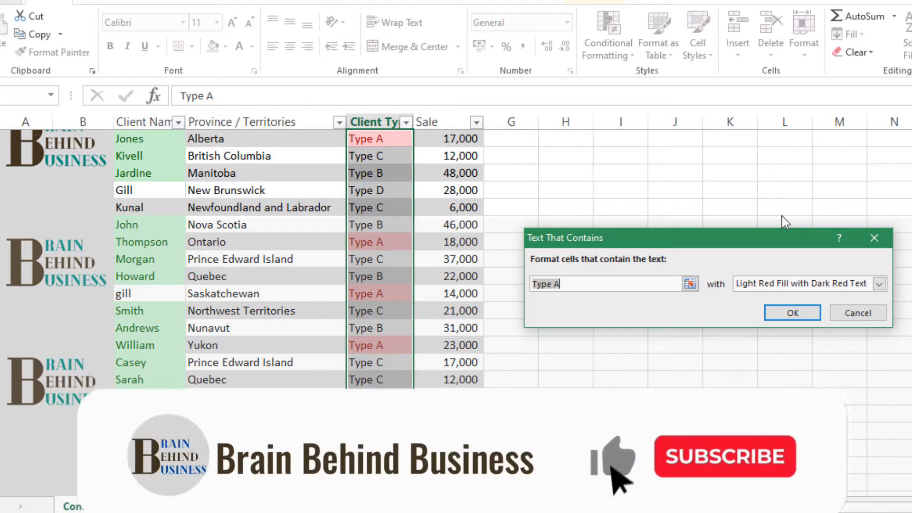
pyautogui.write('=$')
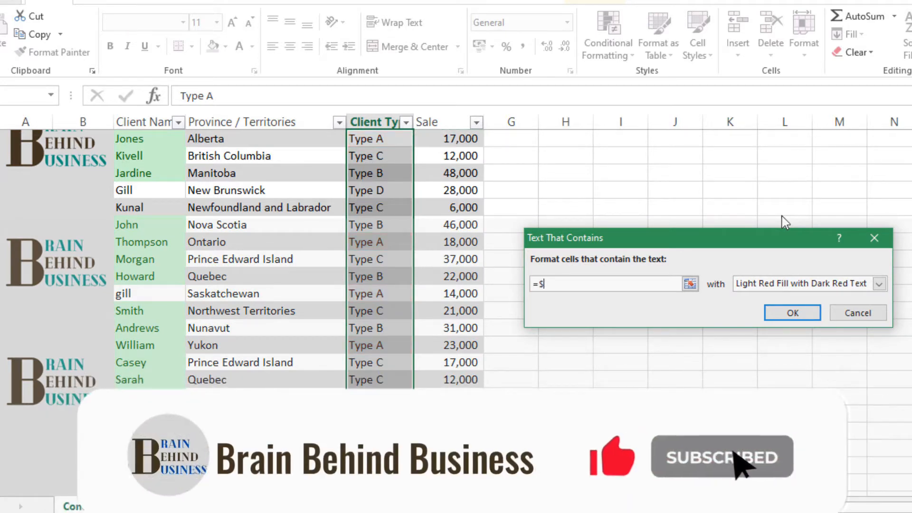
pyautogui.press('BackSpace')
pyautogui.press('BackSpace')
pyautogui.write('type b')
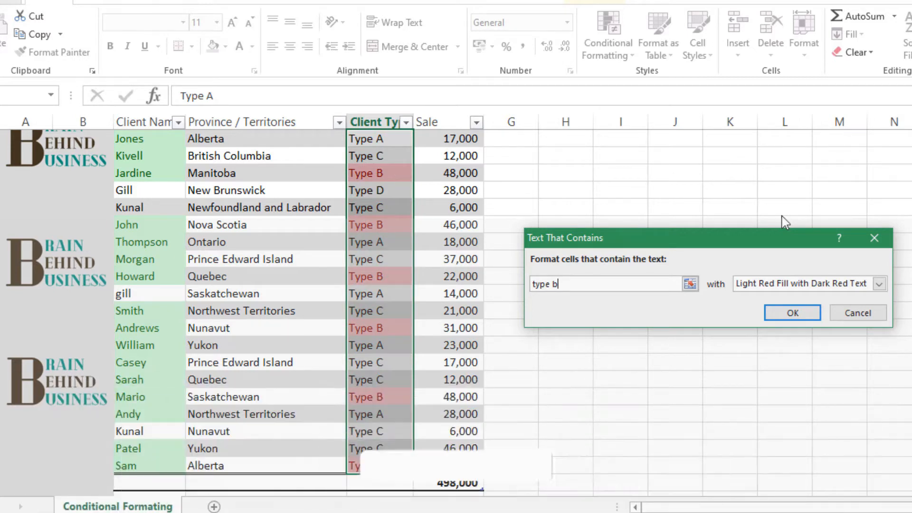
pyautogui.click(844, 312)
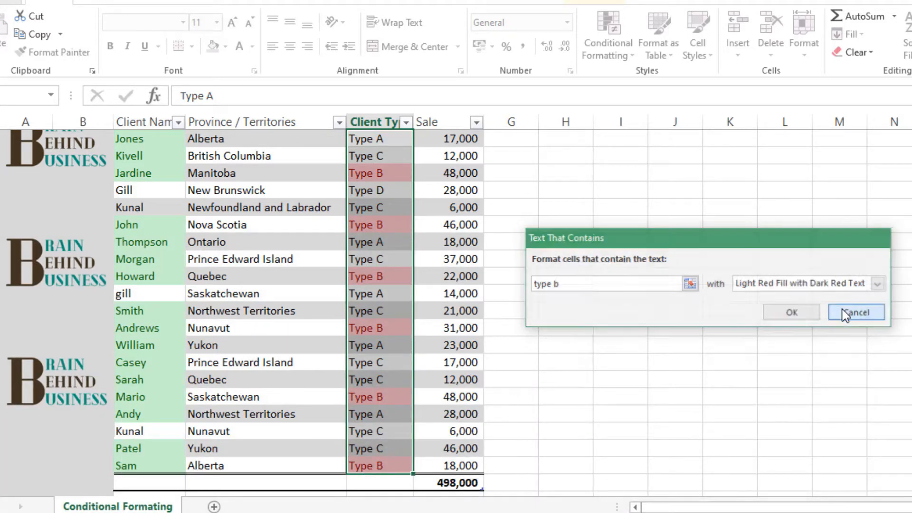
# Preview an Above Average rule with Light Red Fill with Dark Red Text on the Sale values, and dismiss it
pyautogui.moveTo(468, 138); pyautogui.dragTo(428, 458)
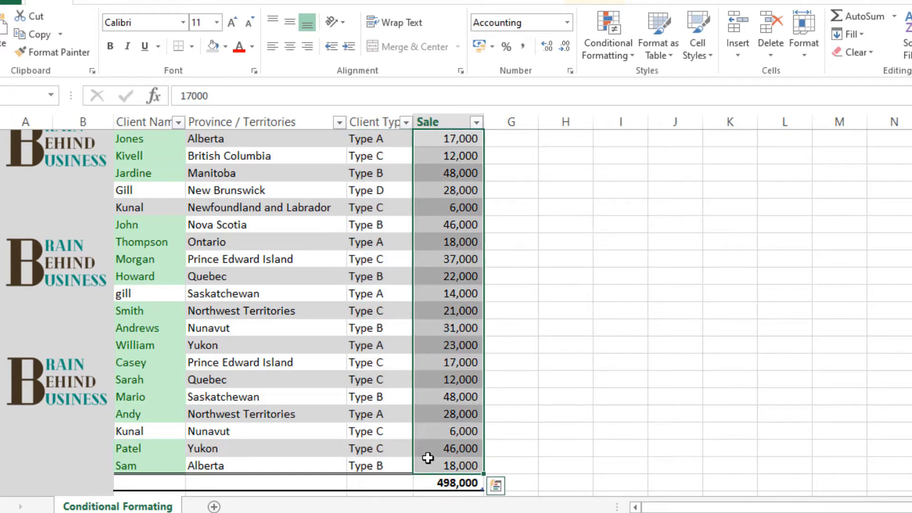
pyautogui.click(606, 53)
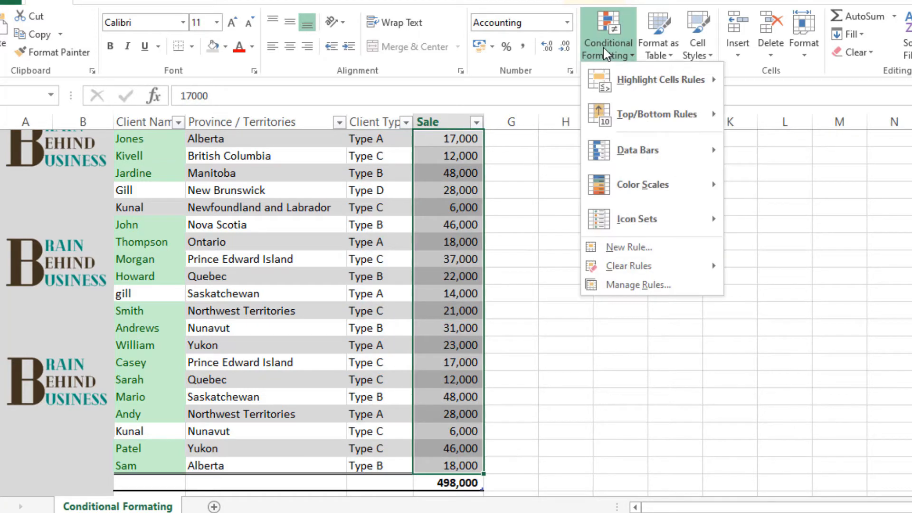
pyautogui.moveTo(644, 113)
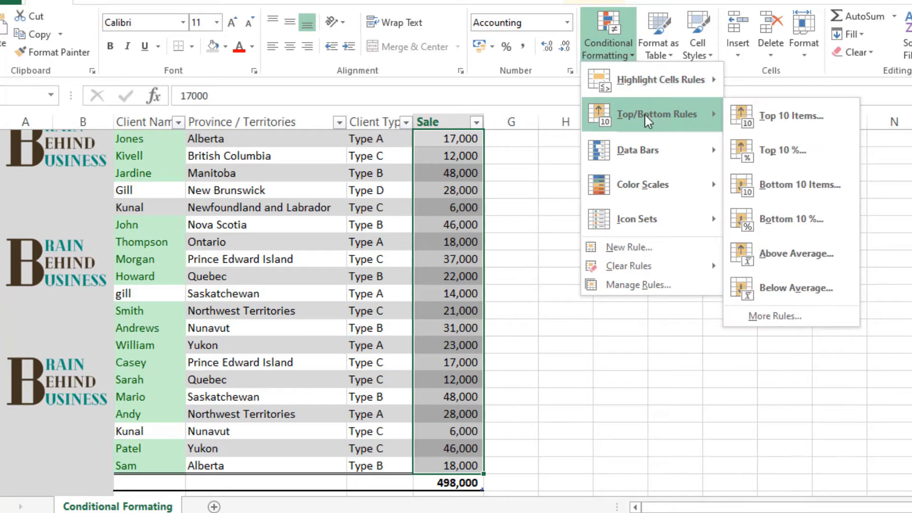
pyautogui.click(817, 242)
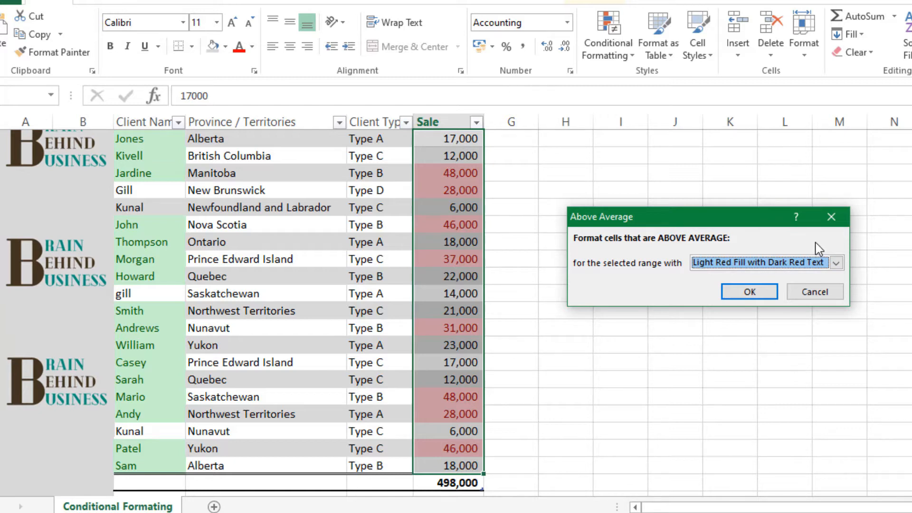
pyautogui.click(815, 290)
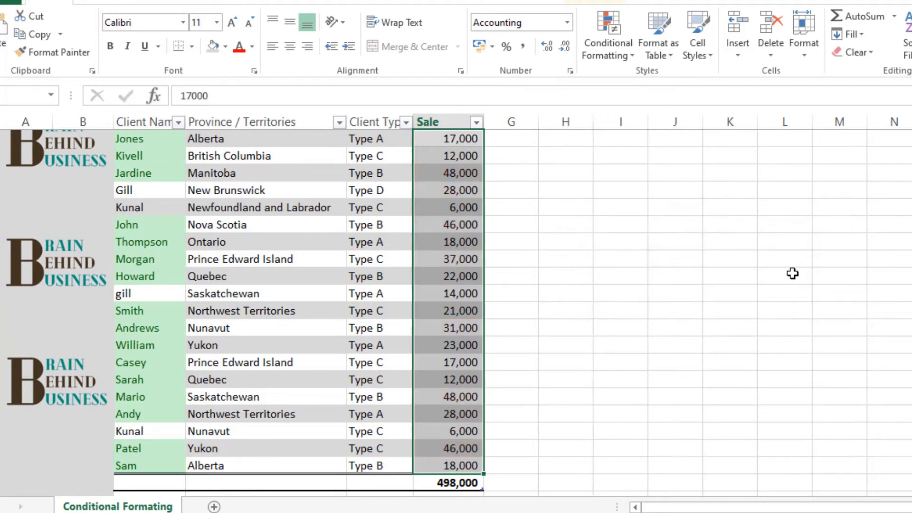
# Preview data bars and color scales on the Sale values, and apply the Ratings icon set of five black-and-white quarter-filled circles
pyautogui.click(613, 59)
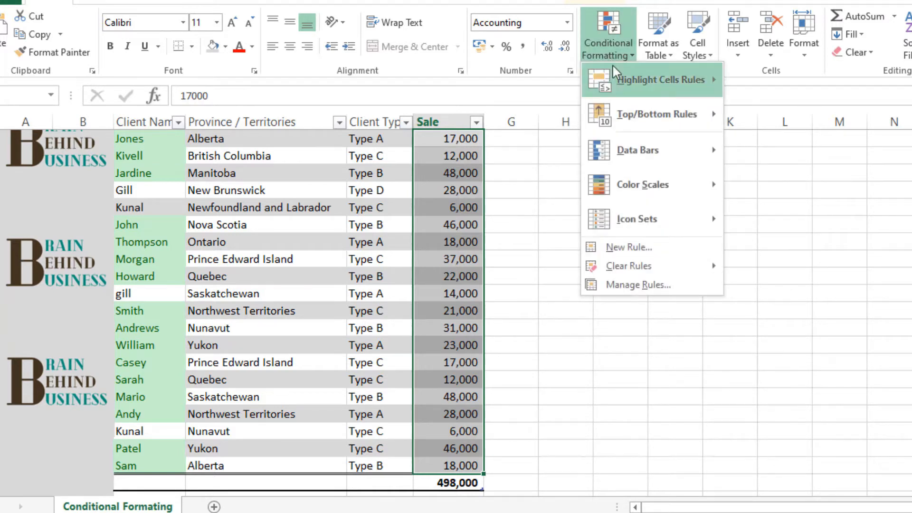
pyautogui.moveTo(648, 151)
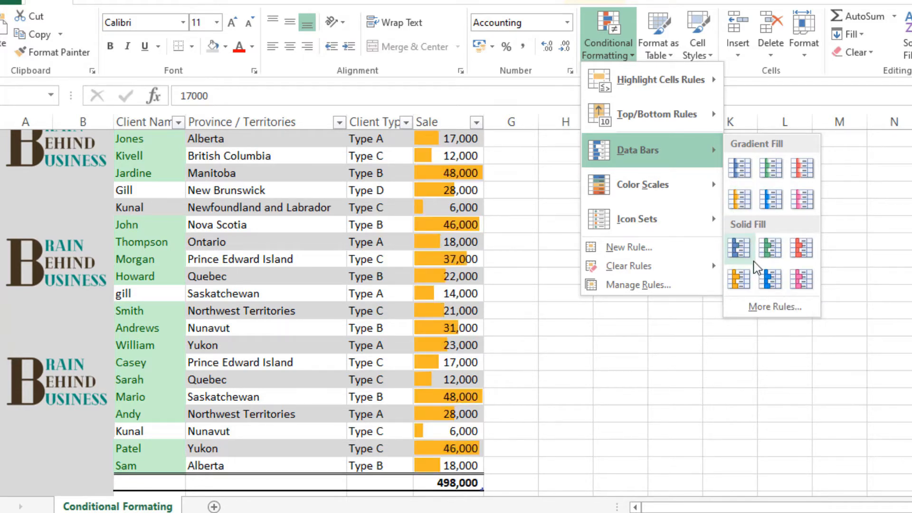
pyautogui.moveTo(697, 187)
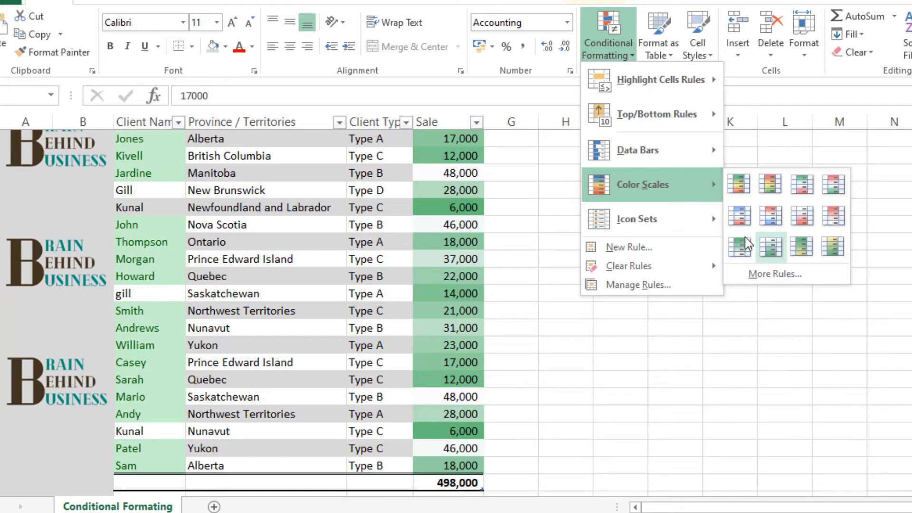
pyautogui.moveTo(699, 229)
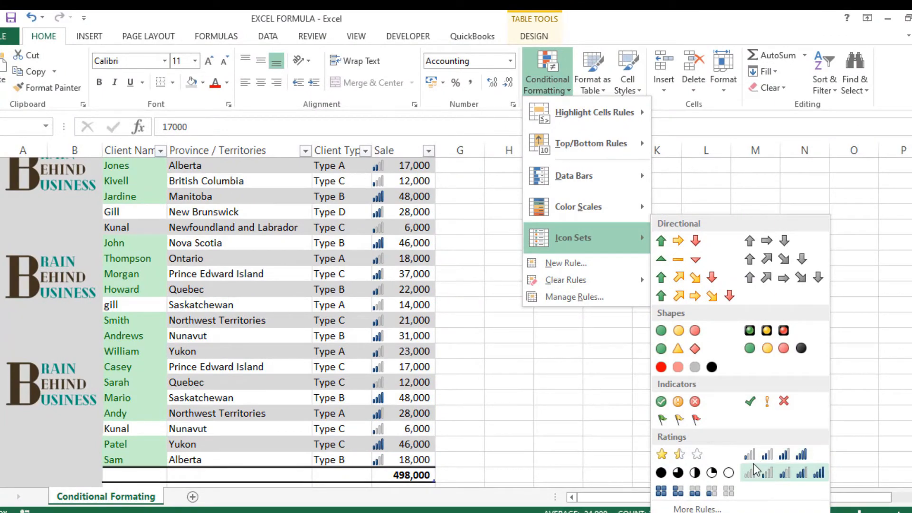
pyautogui.click(732, 474)
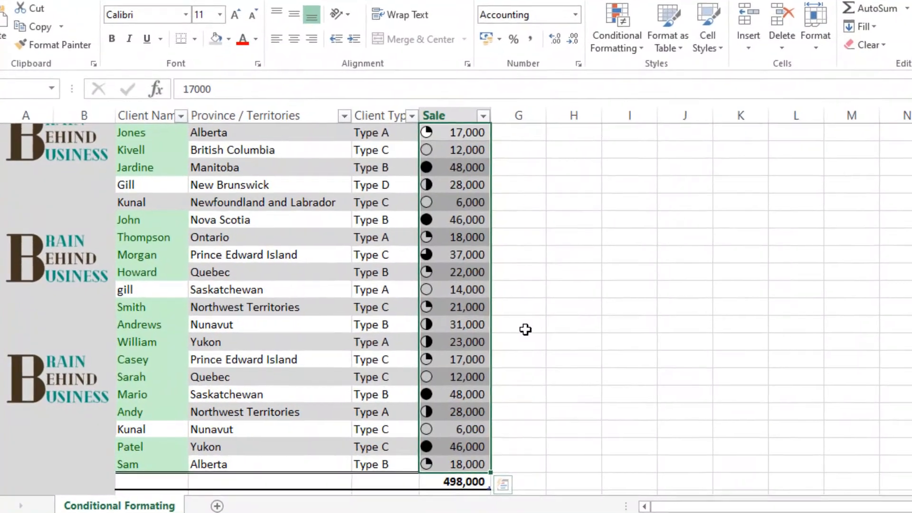
# Set the Sale value in the Quebec row with client Type C to 15000
pyautogui.click(486, 335)
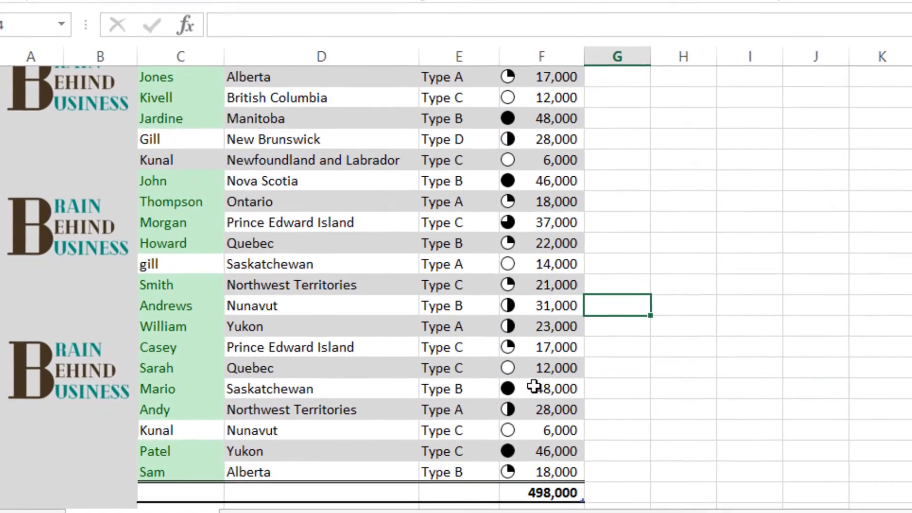
pyautogui.click(473, 391)
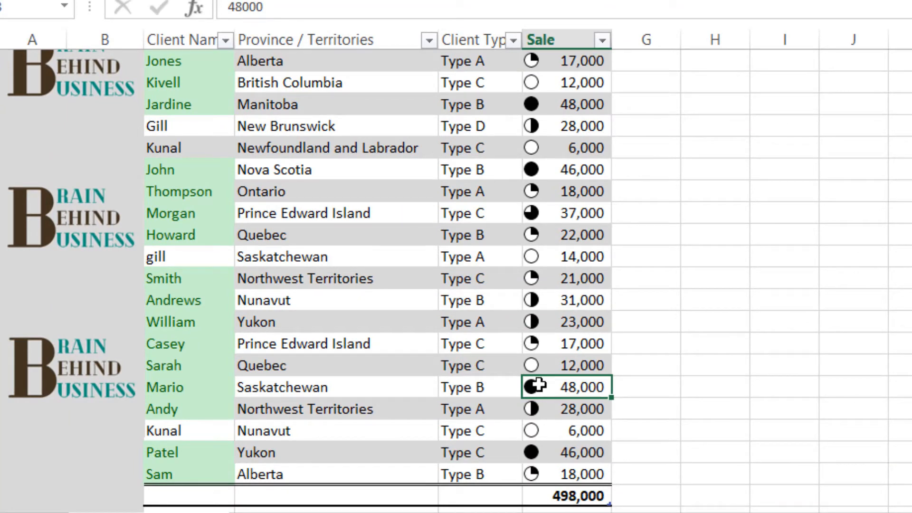
pyautogui.click(550, 366)
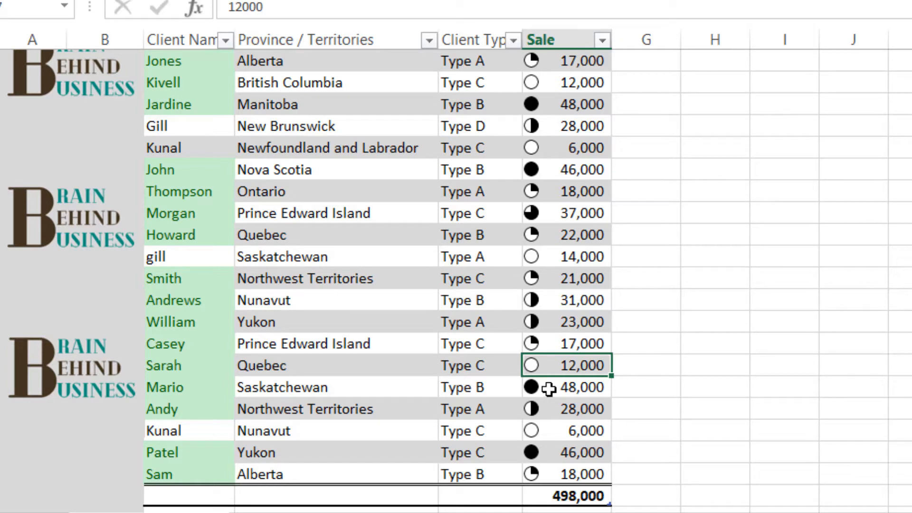
pyautogui.click(549, 389)
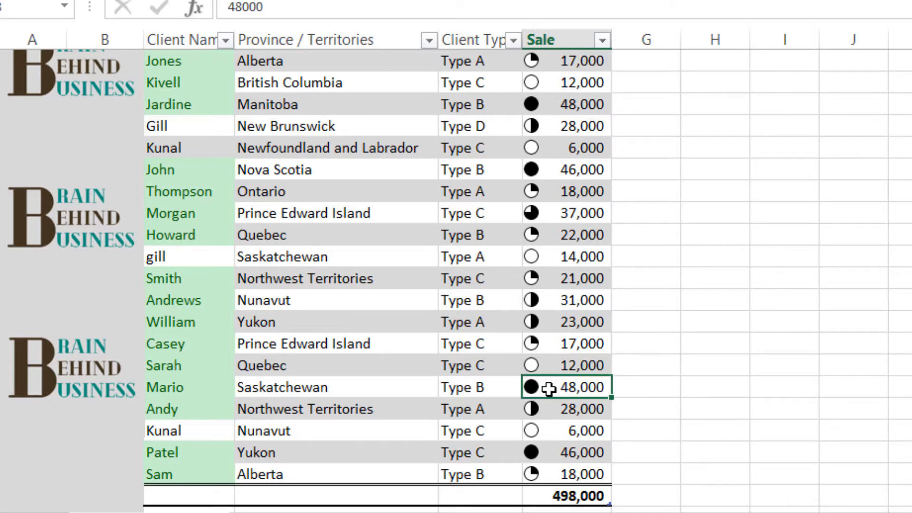
pyautogui.click(549, 367)
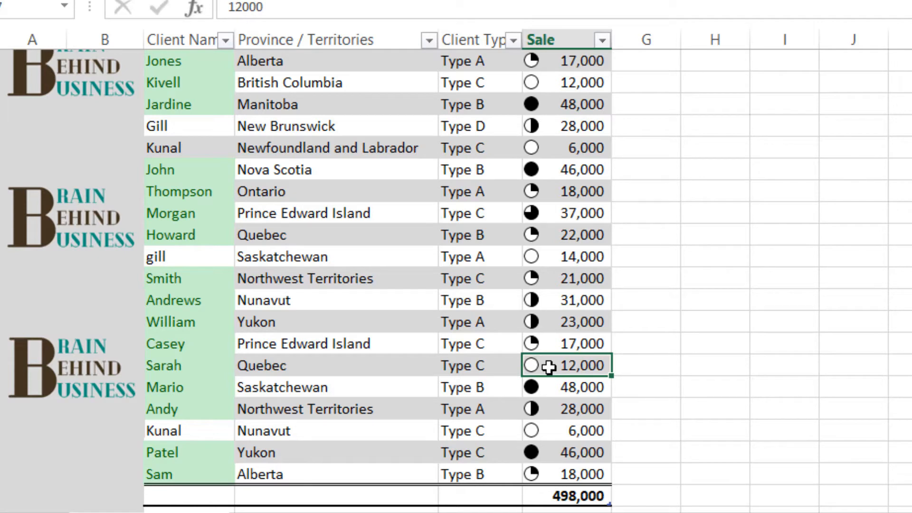
pyautogui.write('15000')
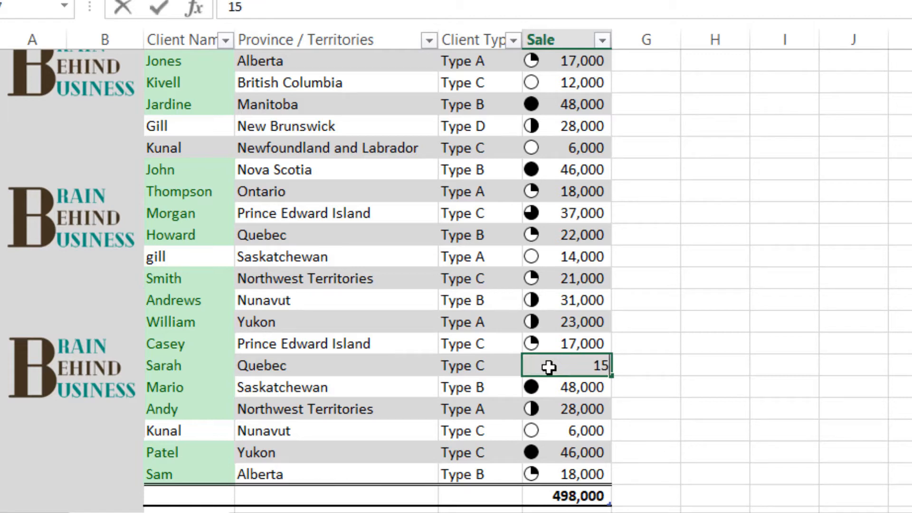
pyautogui.press('Return')
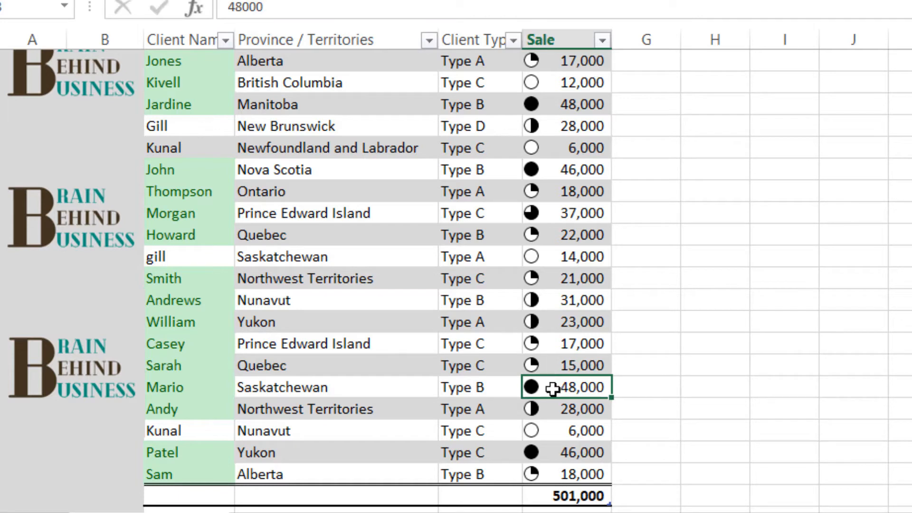
# Set up a new formatting rule for all Sale values, excluding the total, that formats only the top 5 ranked values
pyautogui.hotkey('ctrl', 'Up')
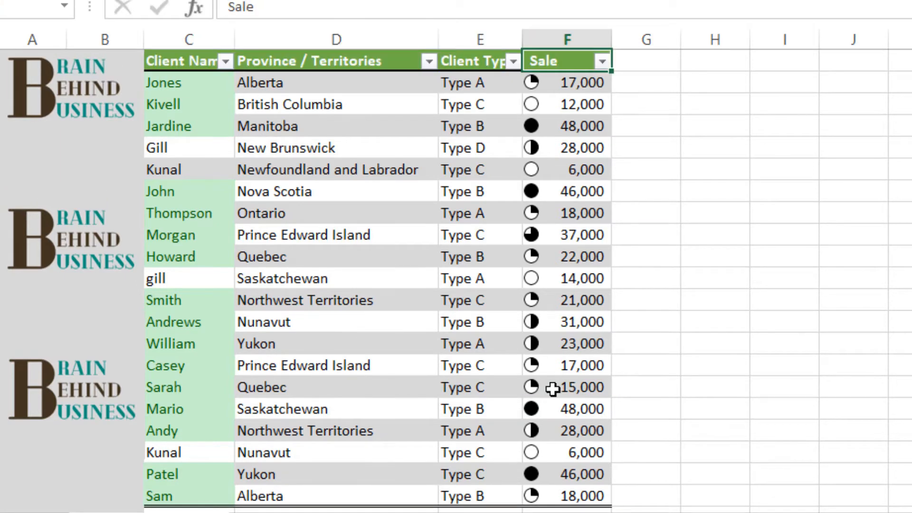
pyautogui.press('Down')
pyautogui.hotkey('ctrl', 'shift', 'Down')
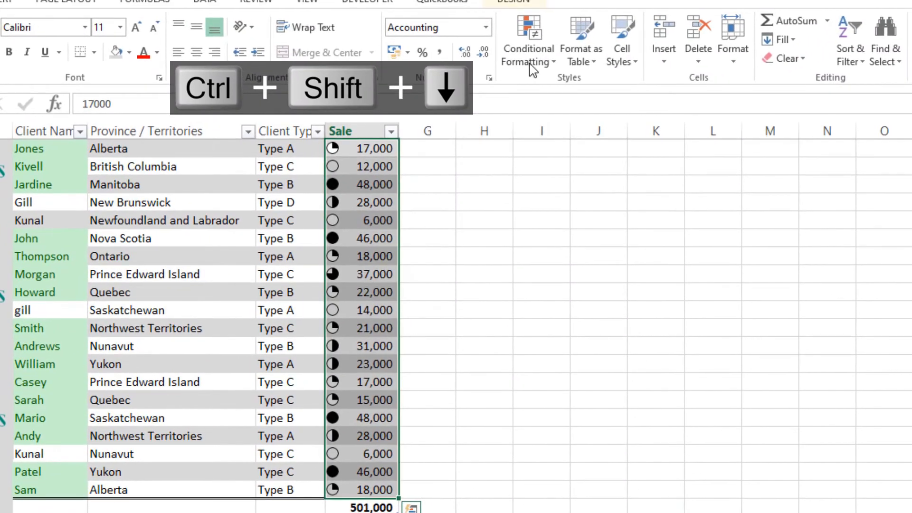
pyautogui.click(531, 64)
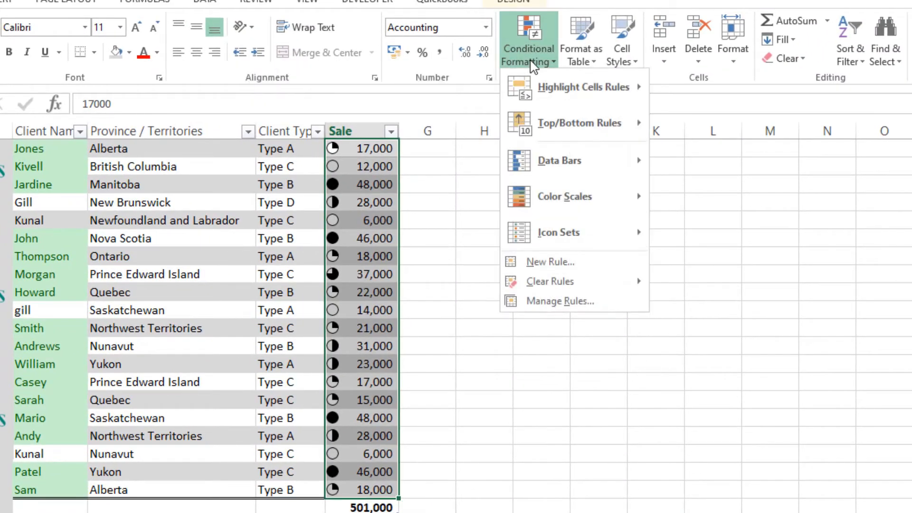
pyautogui.moveTo(546, 232)
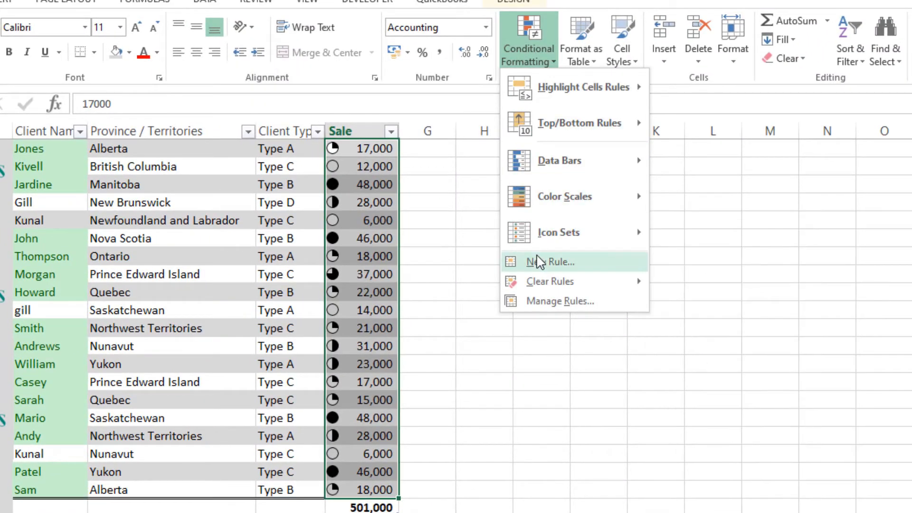
pyautogui.click(585, 262)
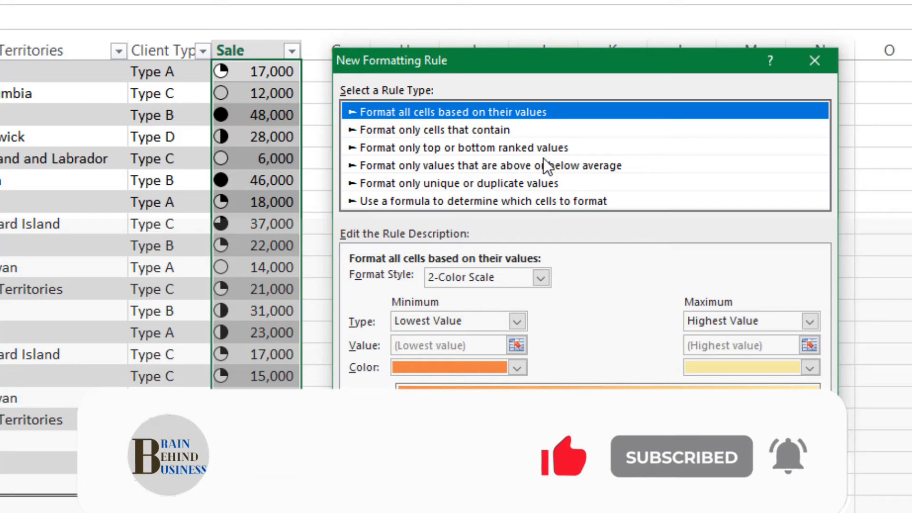
pyautogui.click(526, 201)
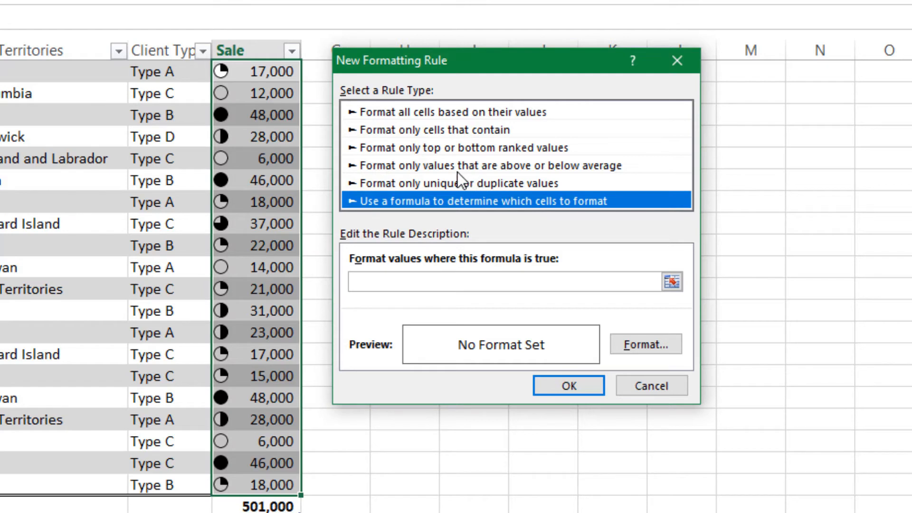
pyautogui.click(402, 148)
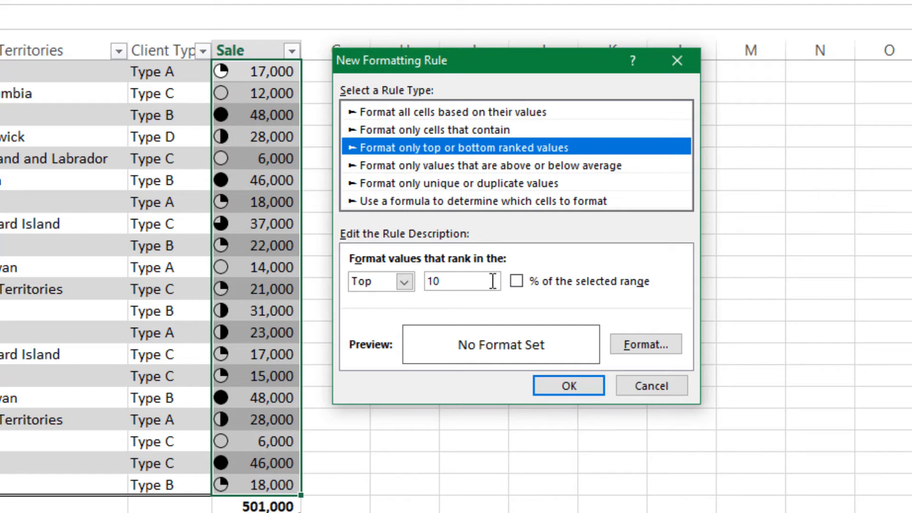
pyautogui.click(455, 281)
pyautogui.press('BackSpace')
pyautogui.press('BackSpace')
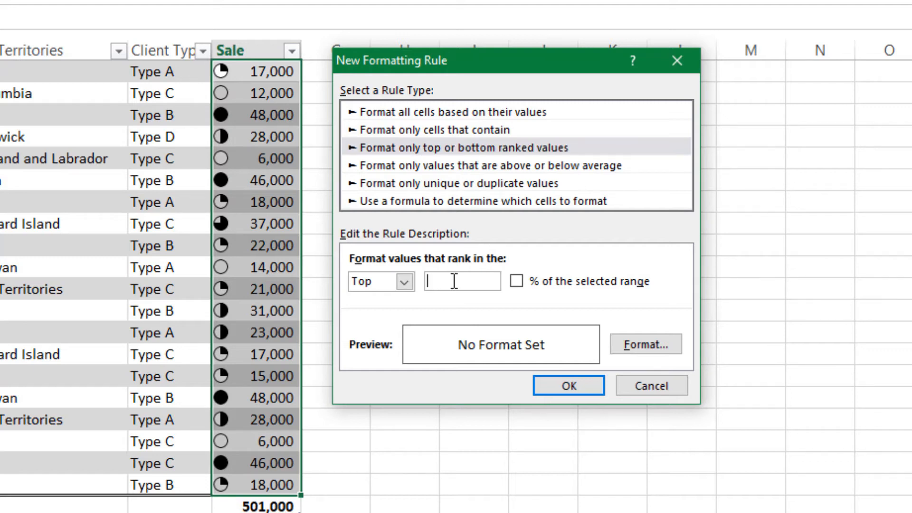
pyautogui.write('5')
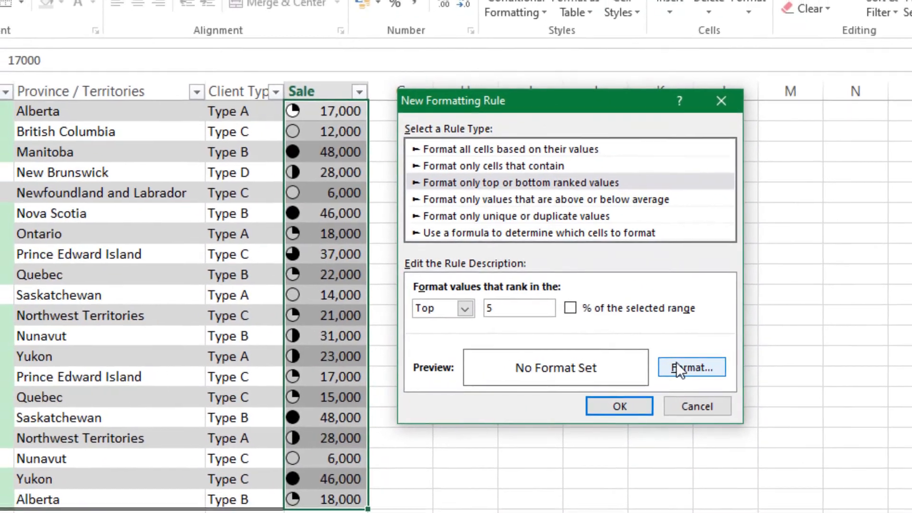
# Give the top 5 rule a purple background fill and apply it to the Sale values
pyautogui.click(678, 368)
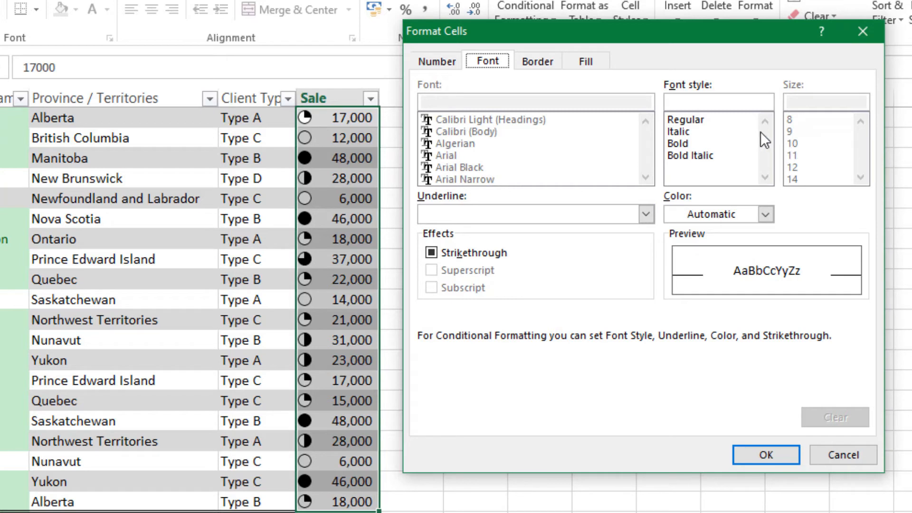
pyautogui.click(535, 64)
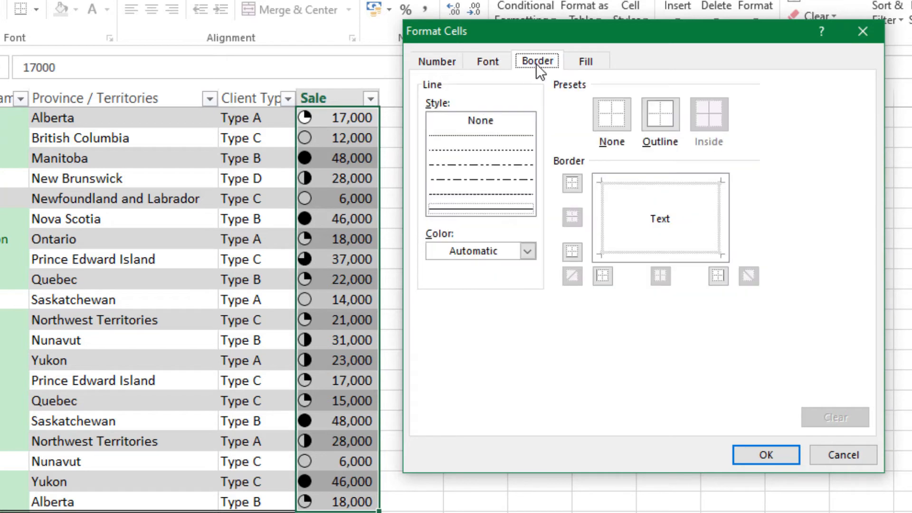
pyautogui.click(580, 61)
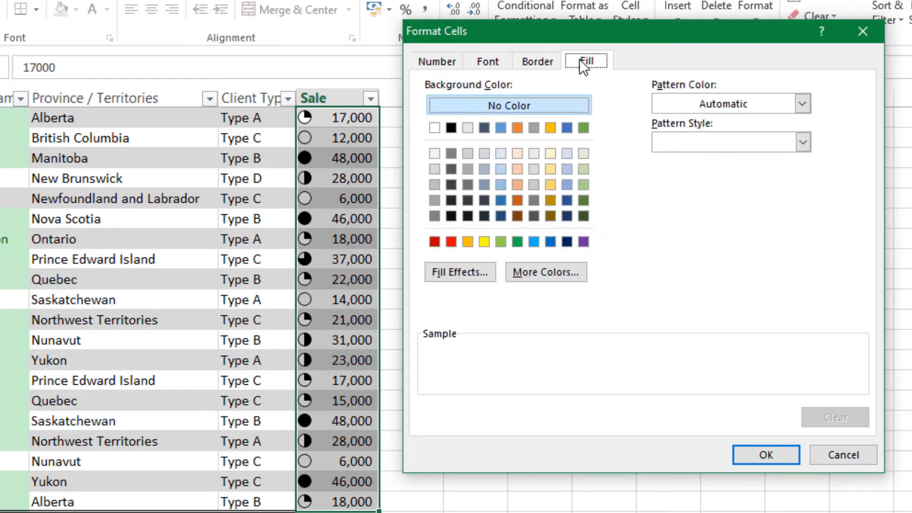
pyautogui.click(583, 242)
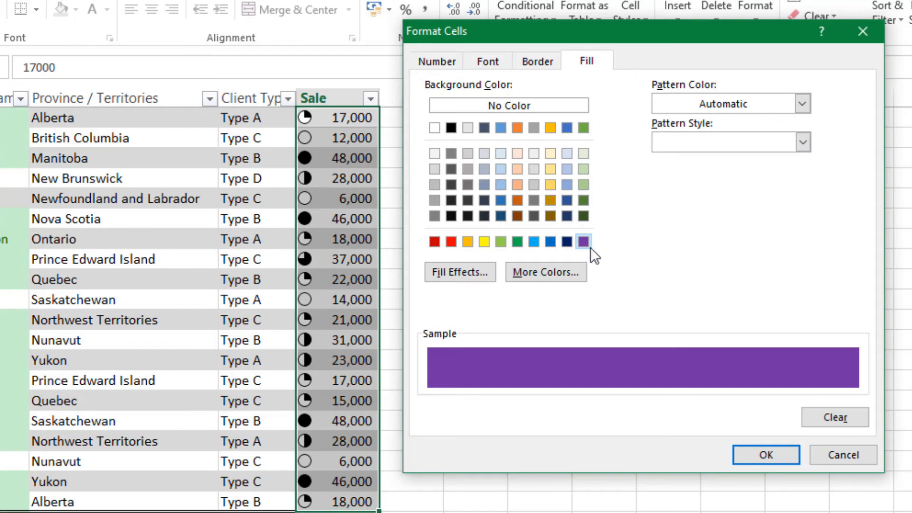
pyautogui.click(745, 455)
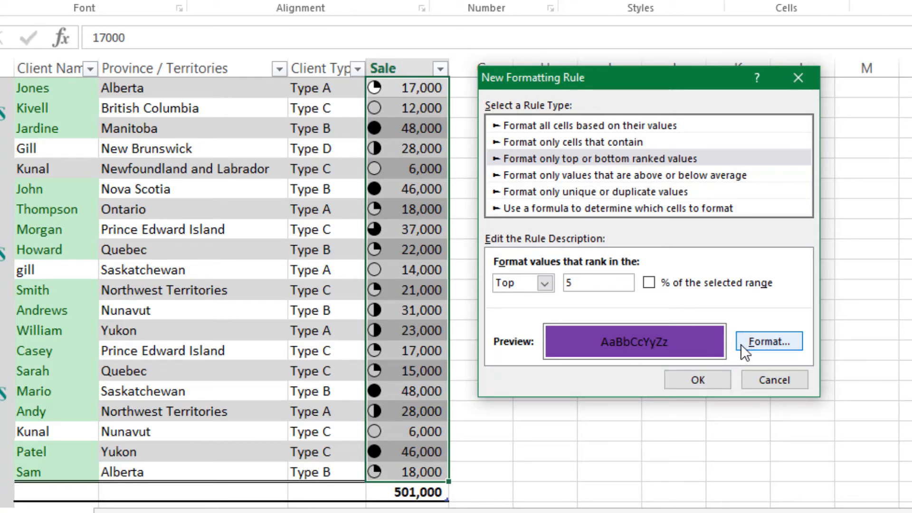
pyautogui.click(712, 376)
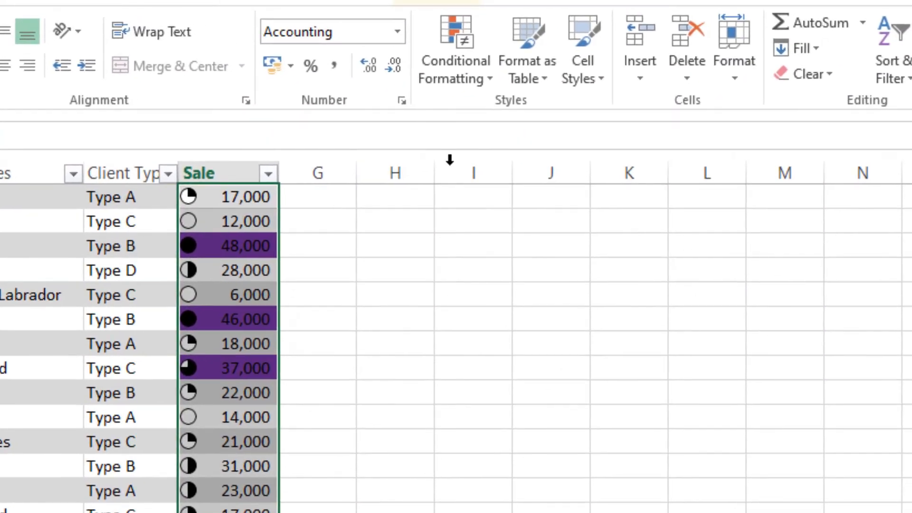
# Clear the conditional formatting rules from the selected Sale cells only
pyautogui.click(441, 80)
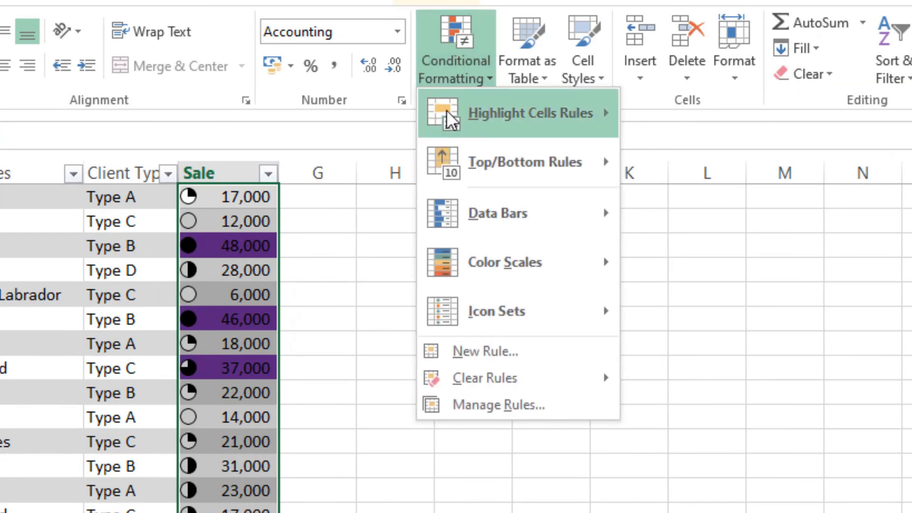
pyautogui.moveTo(482, 372)
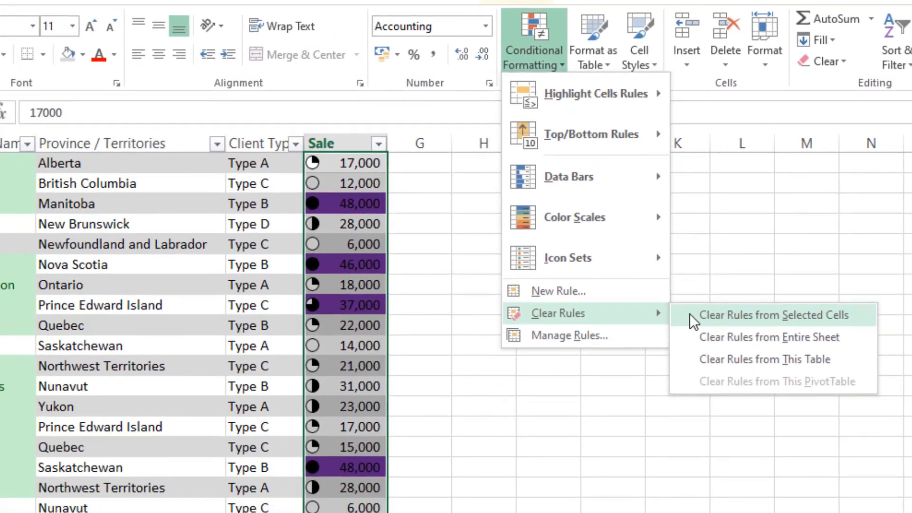
pyautogui.click(665, 380)
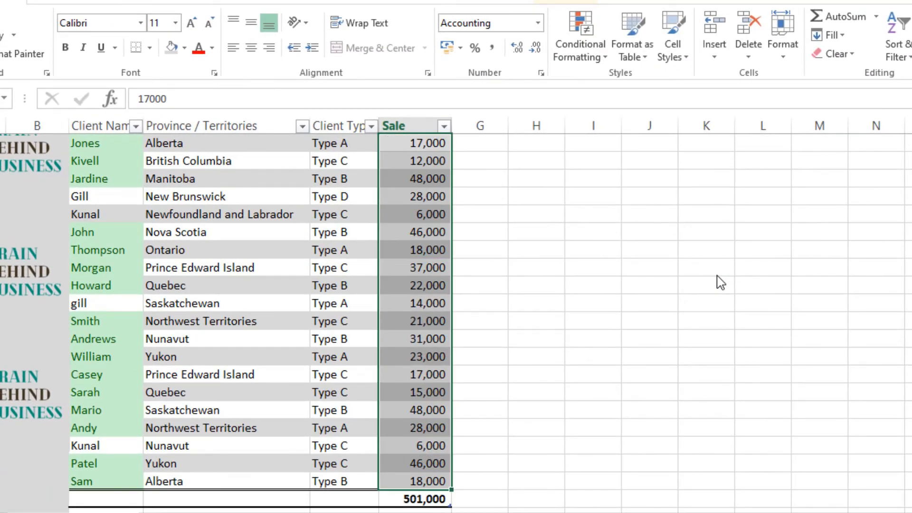
# Undo the last rule clearing on the Sale cells and delete only the Icon Set rule from the table's conditional formatting rules
pyautogui.hotkey('ctrl', 'z')
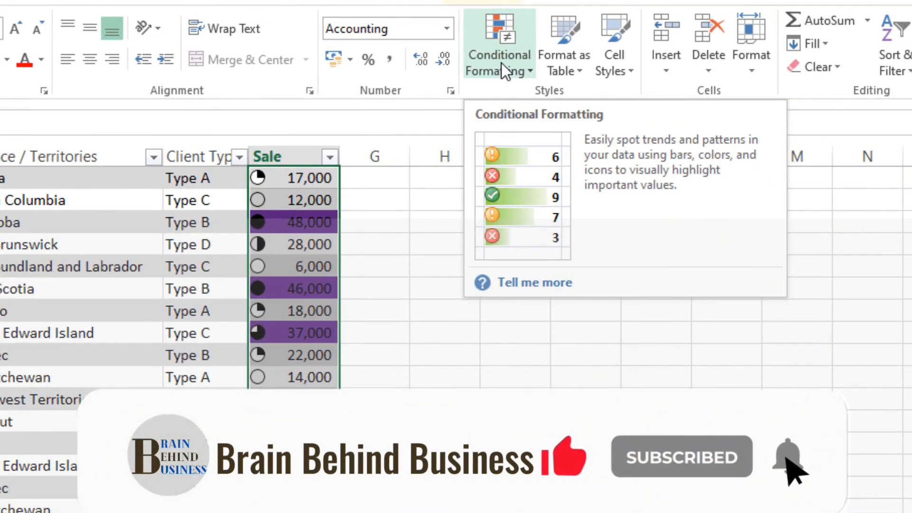
pyautogui.click(568, 60)
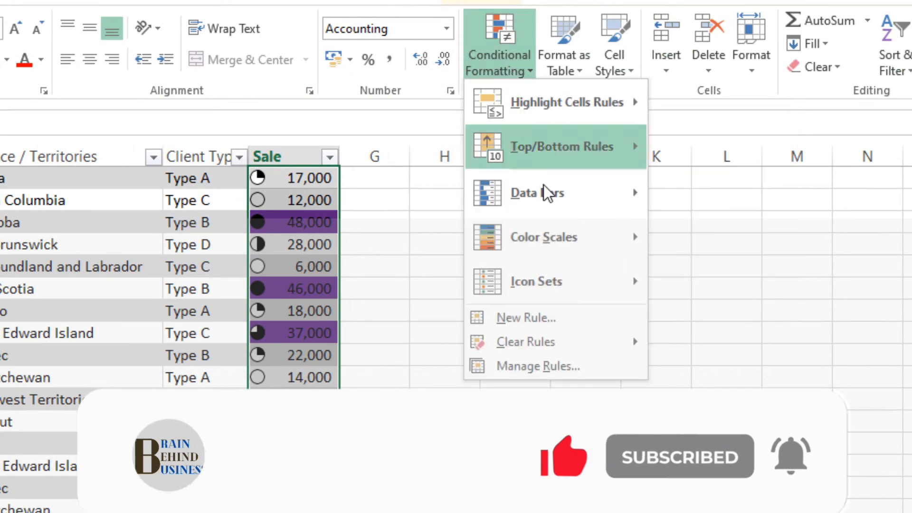
pyautogui.click(574, 366)
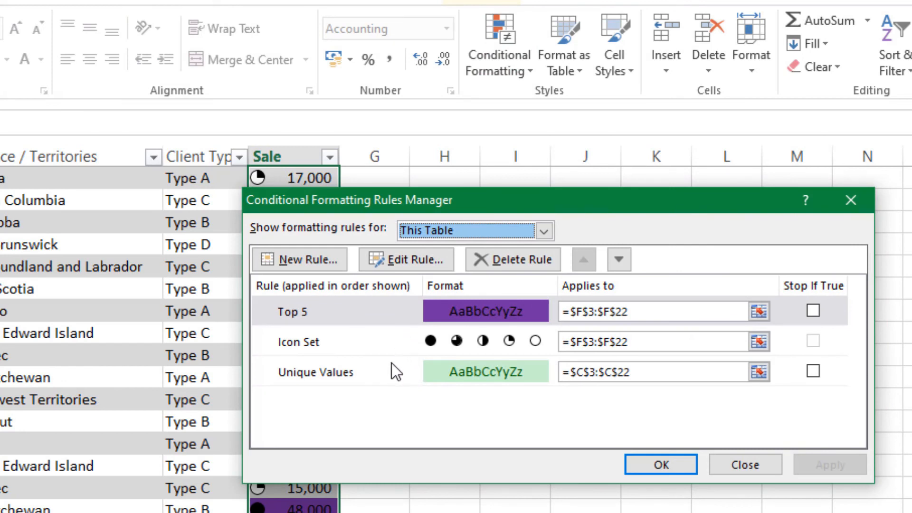
pyautogui.click(401, 338)
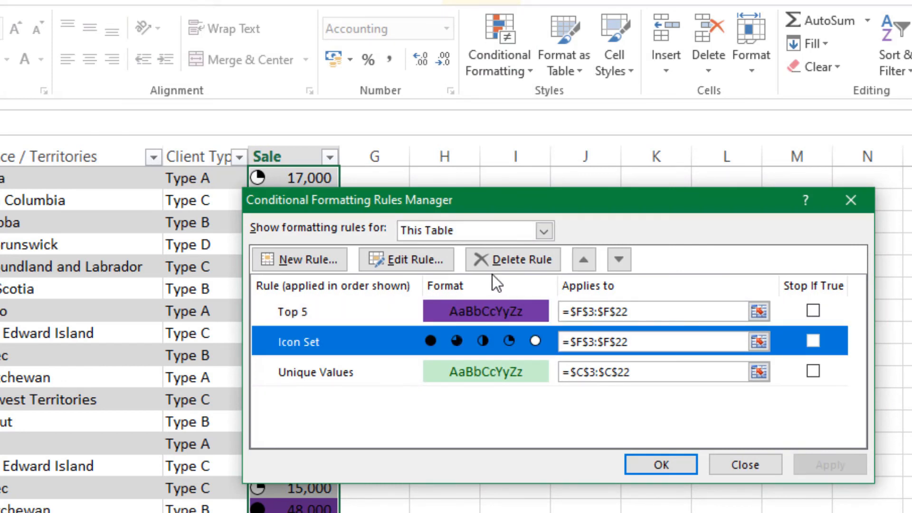
pyautogui.click(500, 260)
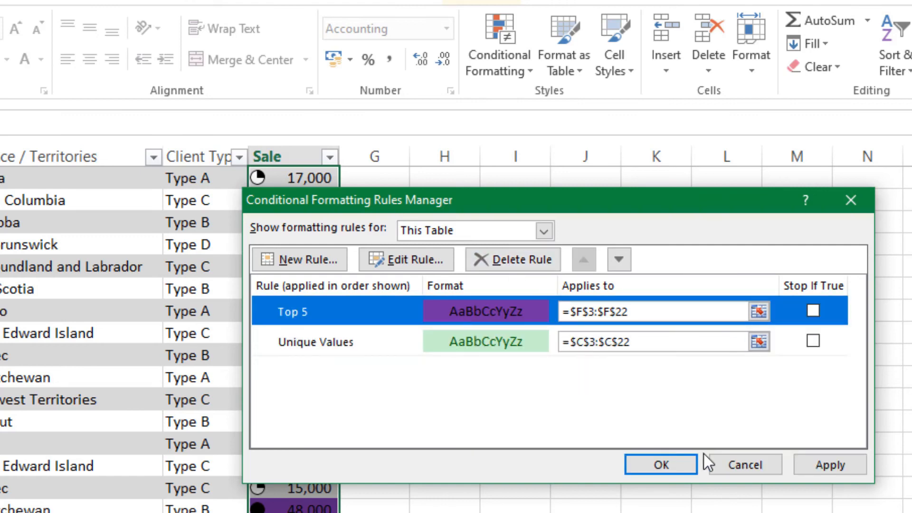
pyautogui.click(822, 465)
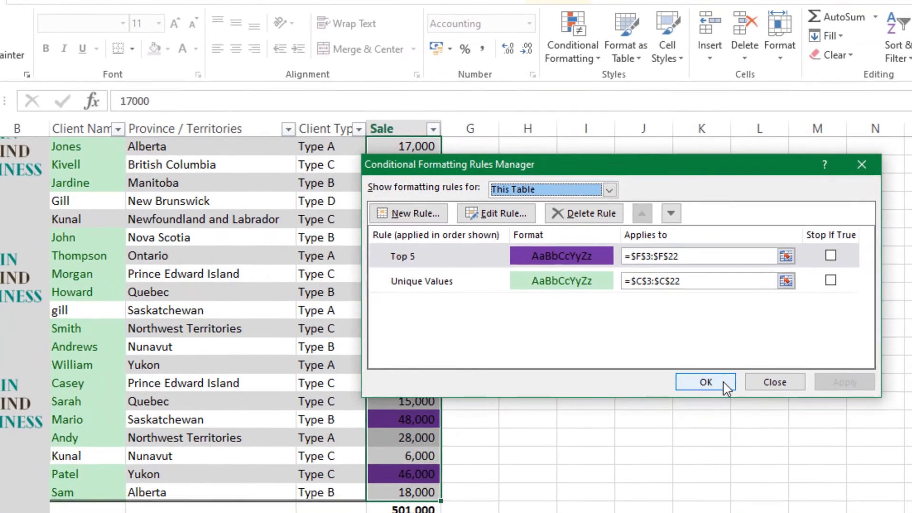
pyautogui.click(724, 383)
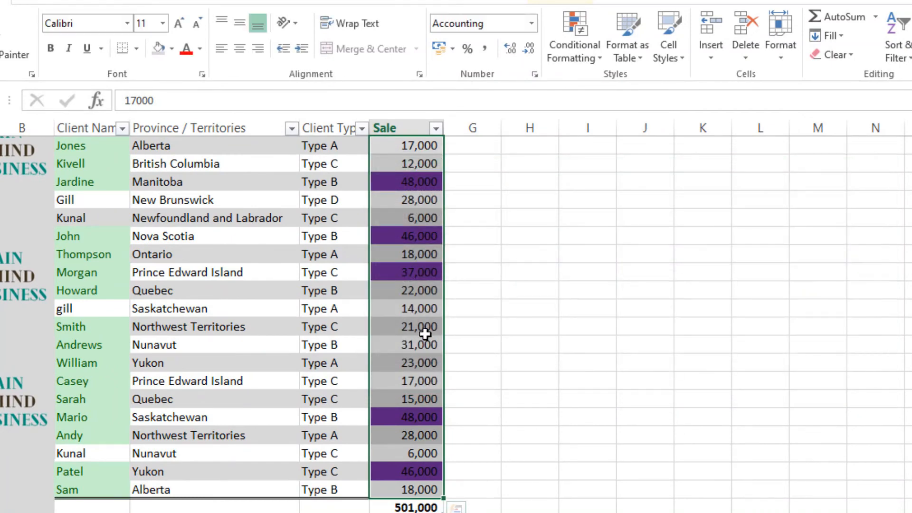
# Clear all conditional formatting rules from the entire sheet
pyautogui.click(425, 334)
pyautogui.click(573, 60)
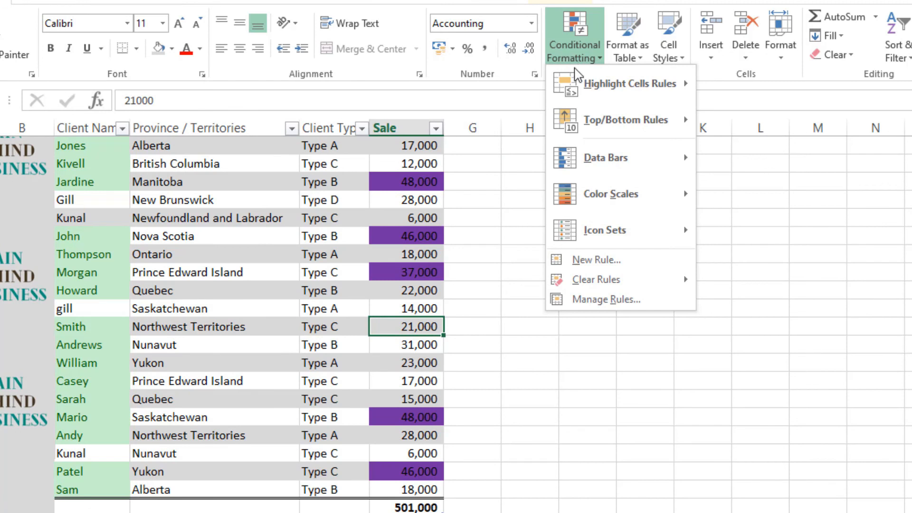
pyautogui.moveTo(637, 284)
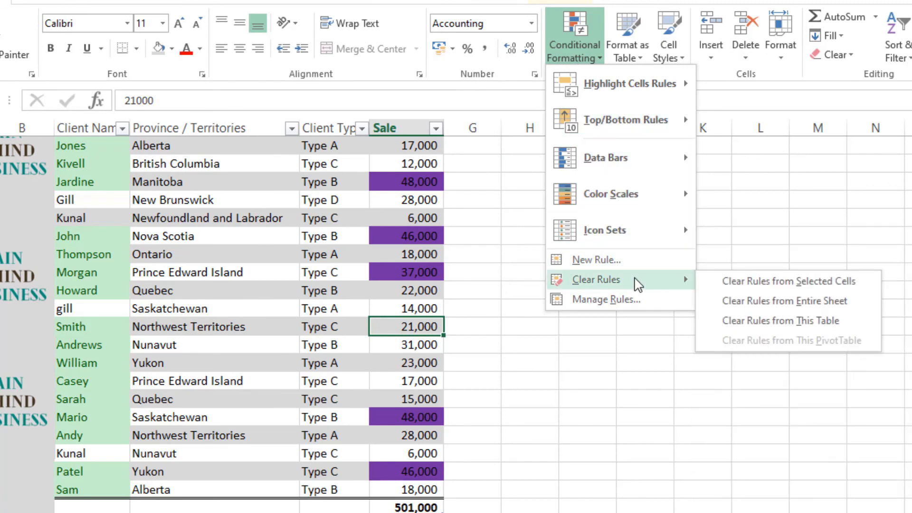
pyautogui.click(720, 311)
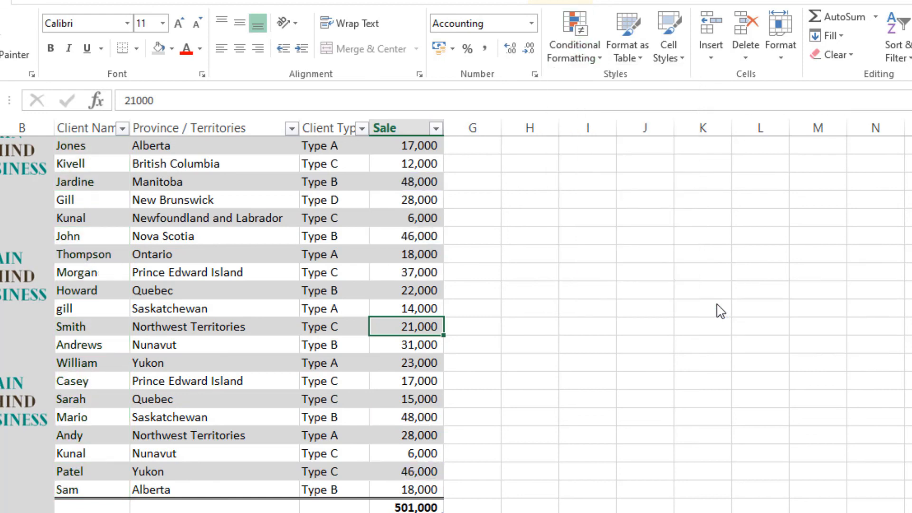